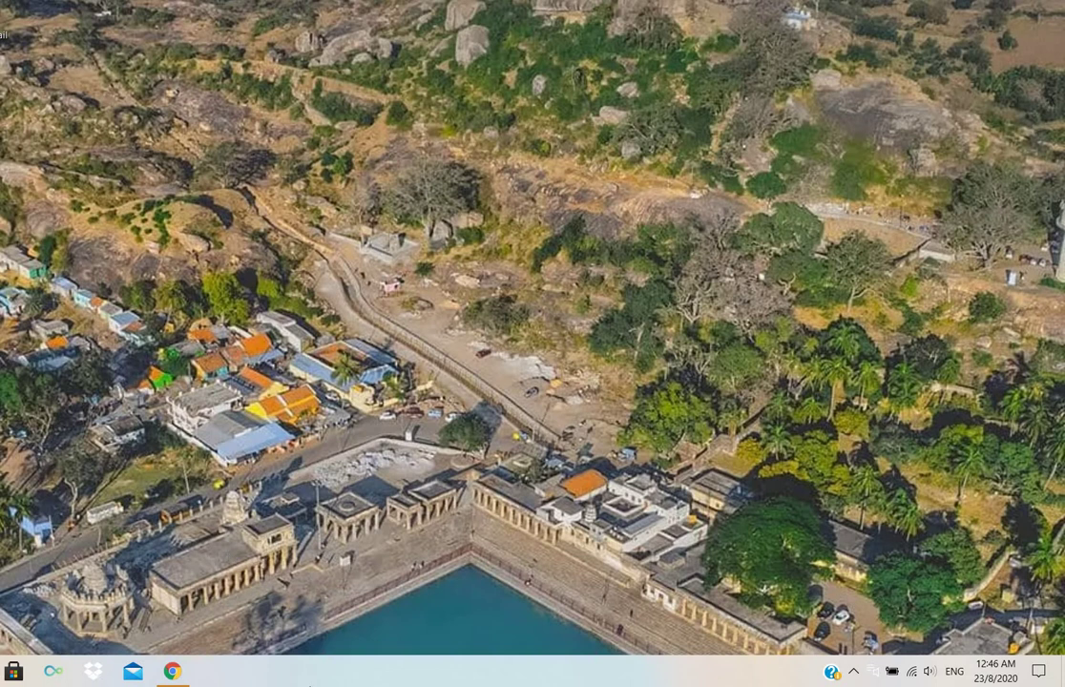
Step: Restore and resize Chrome, open Gmail, and search for blogger in a new tab
{"action": "left_click", "coordinate": [173, 672]}
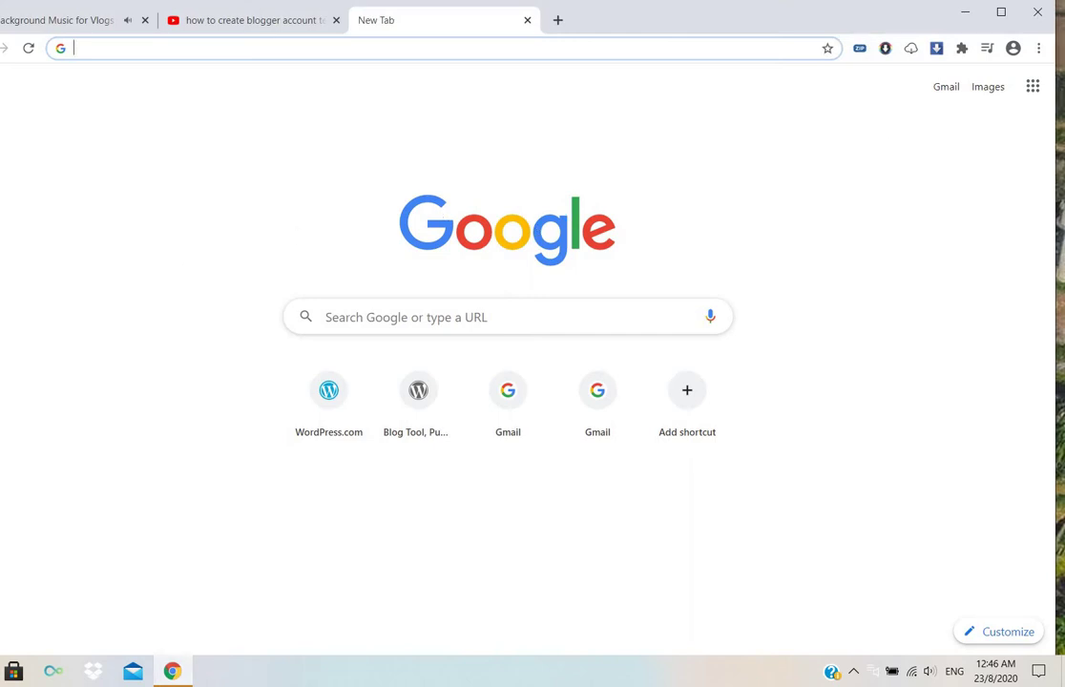
{"action": "left_click_drag", "start_coordinate": [1, 344], "coordinate": [1, 344]}
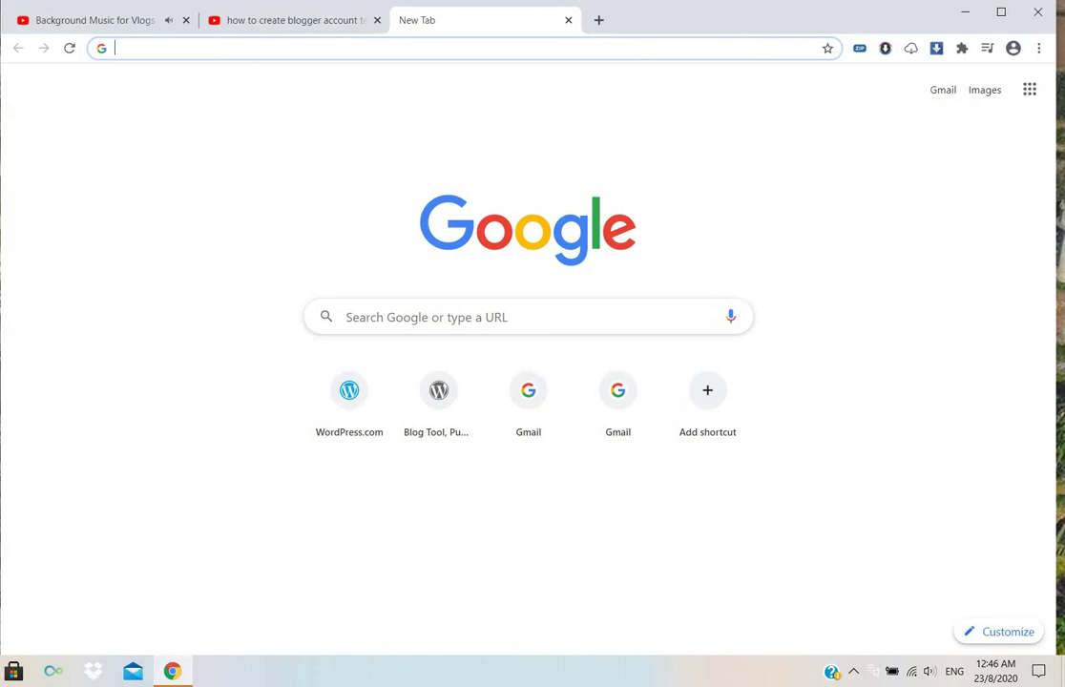
{"action": "left_click", "coordinate": [943, 94]}
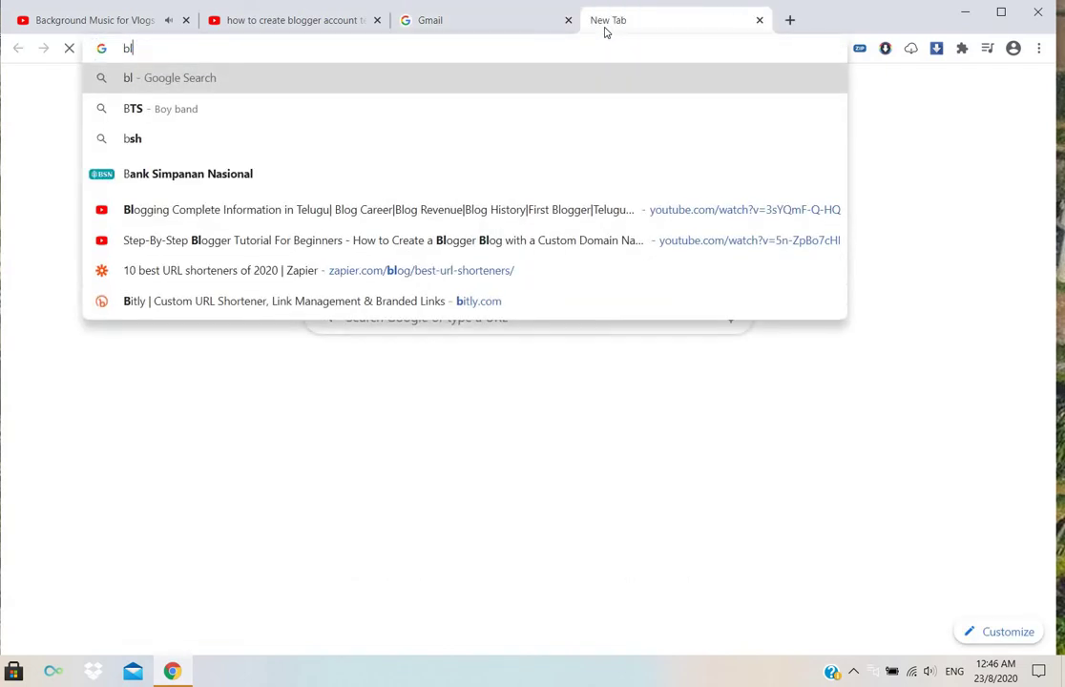
{"action": "type", "text": "er"}
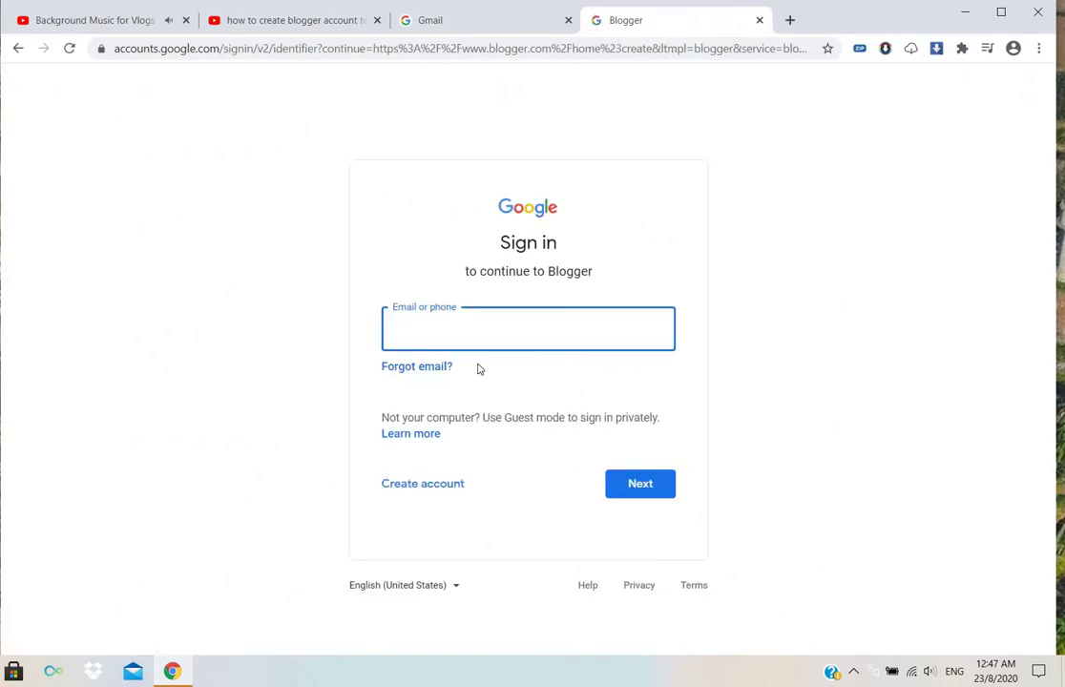
Step: Enter the Google account e-mail to sign in to Blogger
{"action": "type", "text": "ravi"}
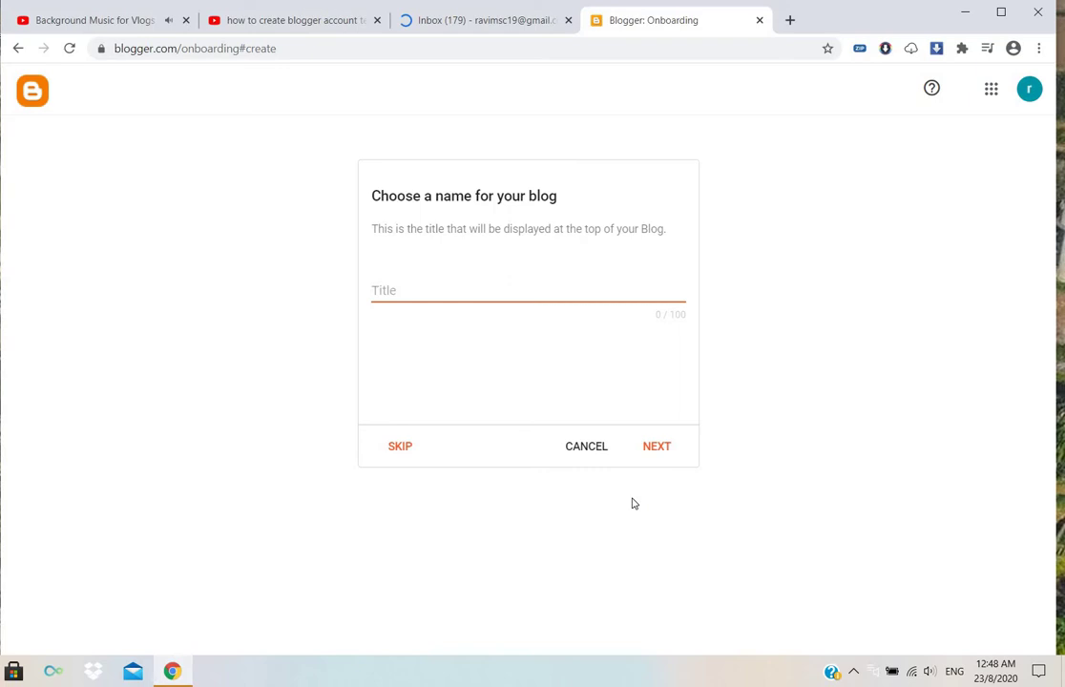
Step: Type the new blog's title, correcting a typo
{"action": "left_click", "coordinate": [486, 291]}
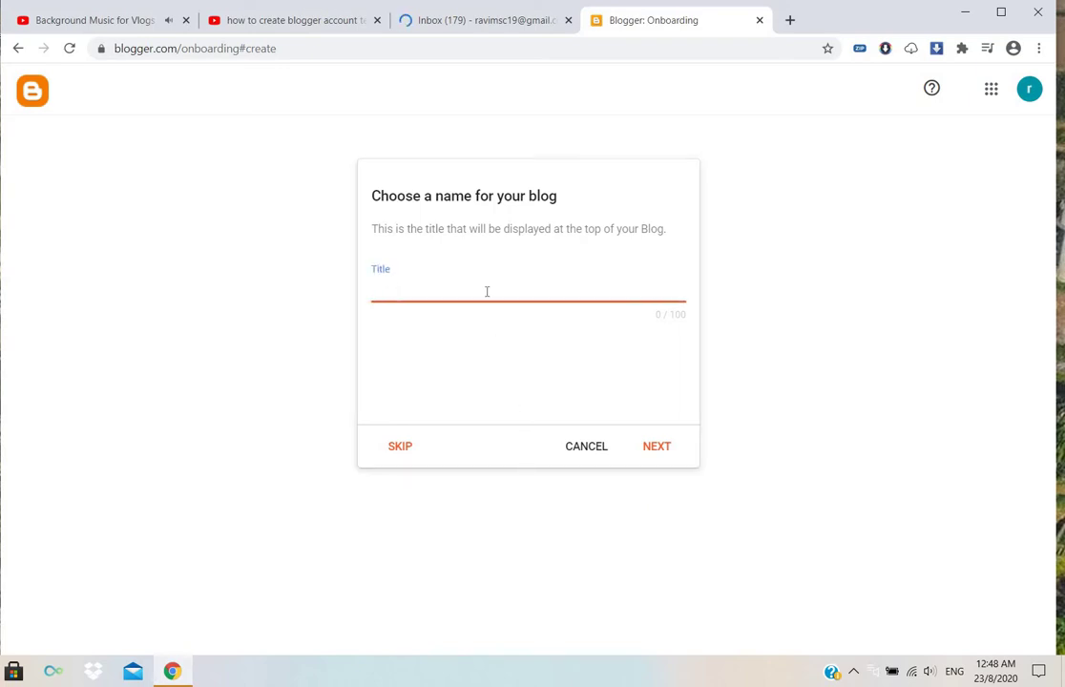
{"action": "type", "text": "ra"}
{"action": "type", "text": "vs"}
{"action": "key", "text": "BackSpace"}
{"action": "type", "text": "imsc"}
Step: Choose an available blogspot.com address for the blog, ending in 19
{"action": "left_click", "coordinate": [656, 455]}
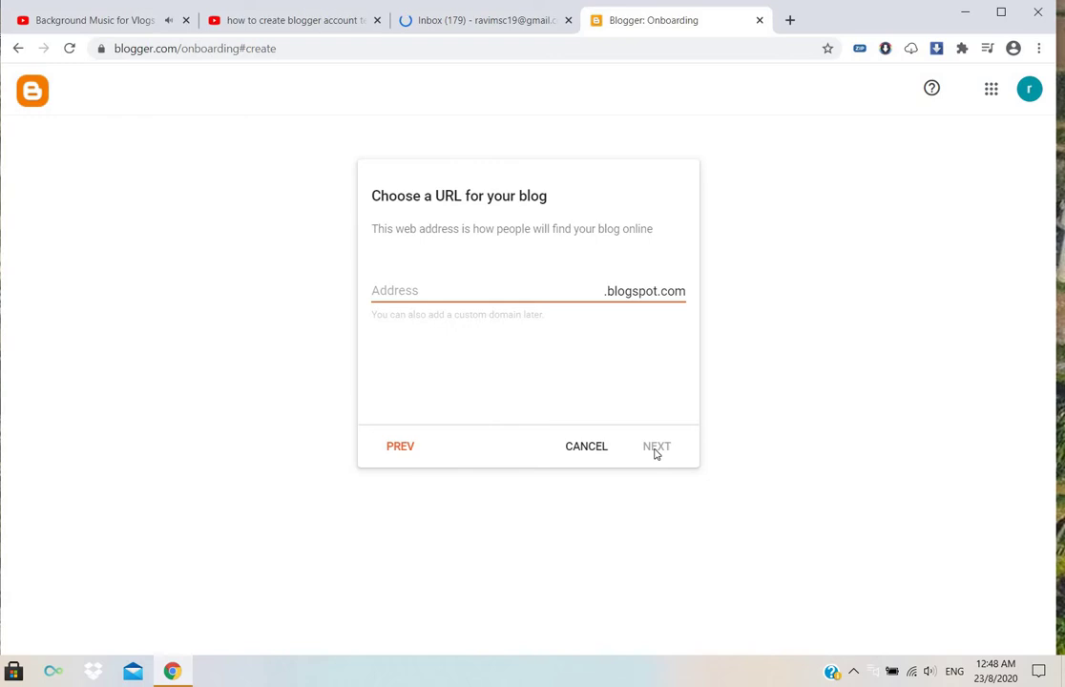
{"action": "left_click", "coordinate": [508, 288]}
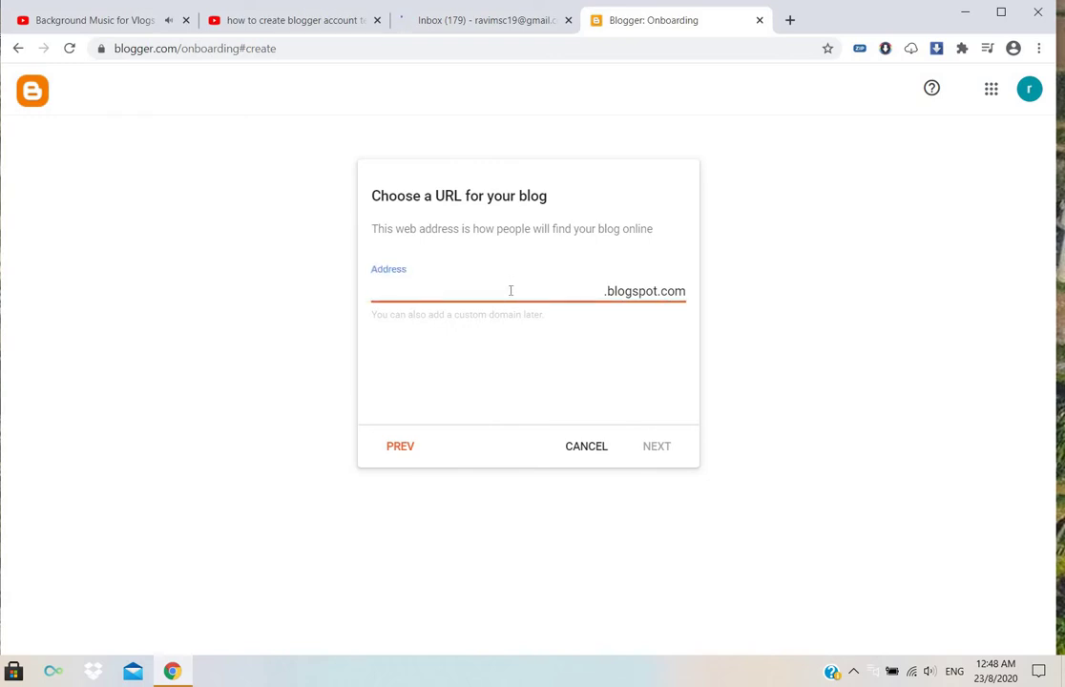
{"action": "type", "text": "ravimsc"}
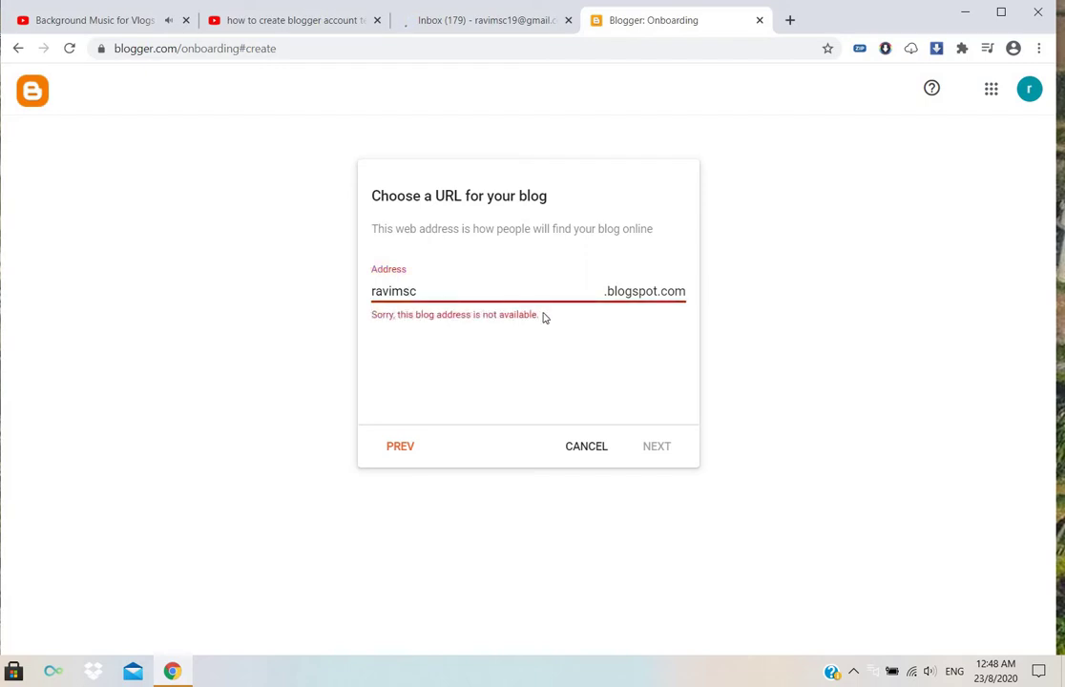
{"action": "type", "text": "19"}
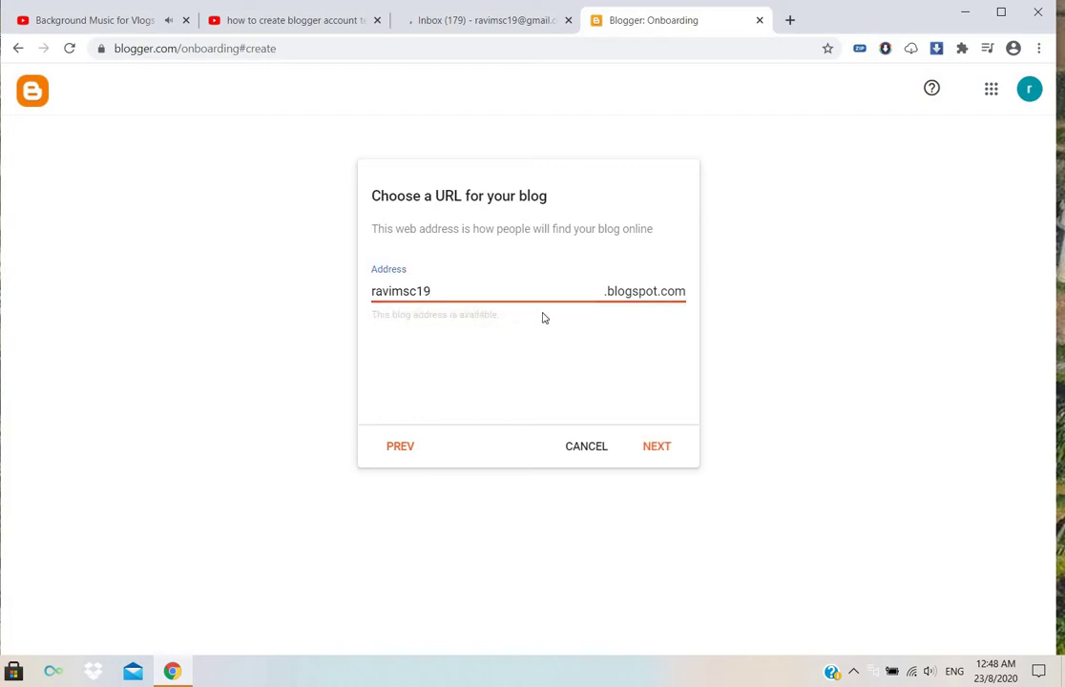
{"action": "key", "text": "BackSpace"}
{"action": "key", "text": "BackSpace"}
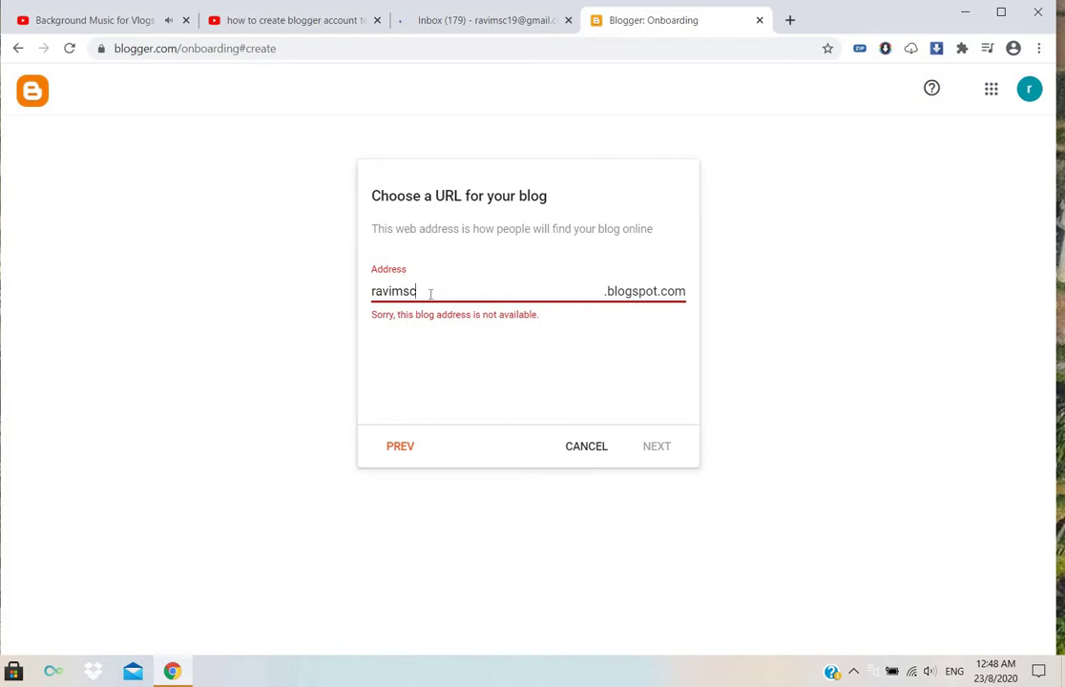
{"action": "type", "text": "19"}
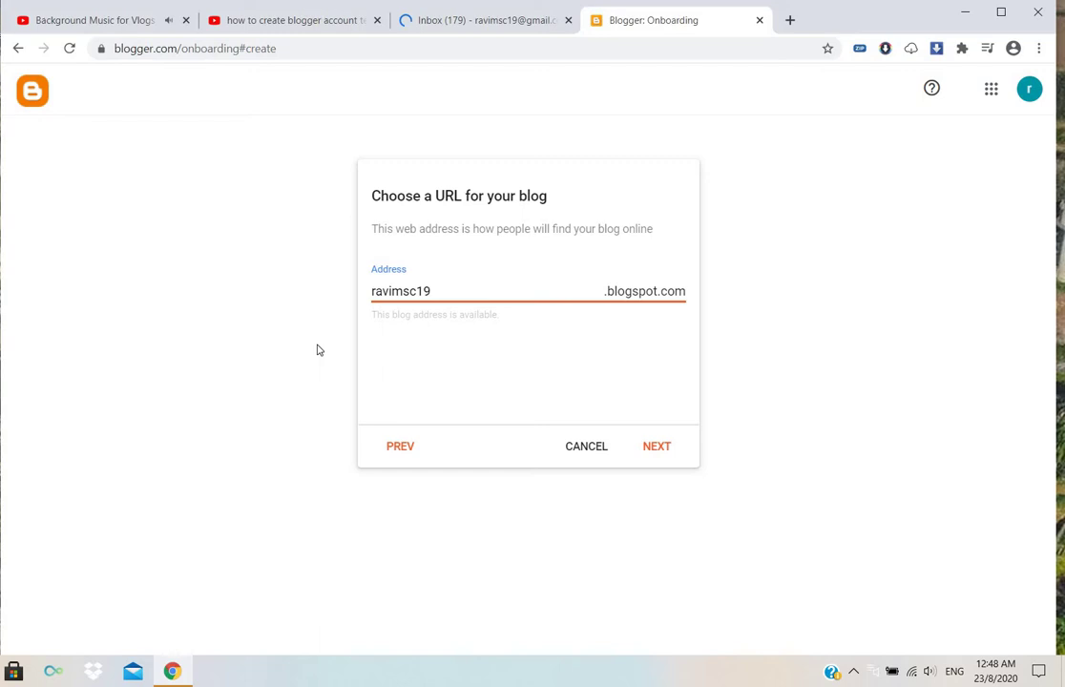
Step: Enter the author display name, fixing a stray character, and finish creating the blog
{"action": "left_click", "coordinate": [657, 447]}
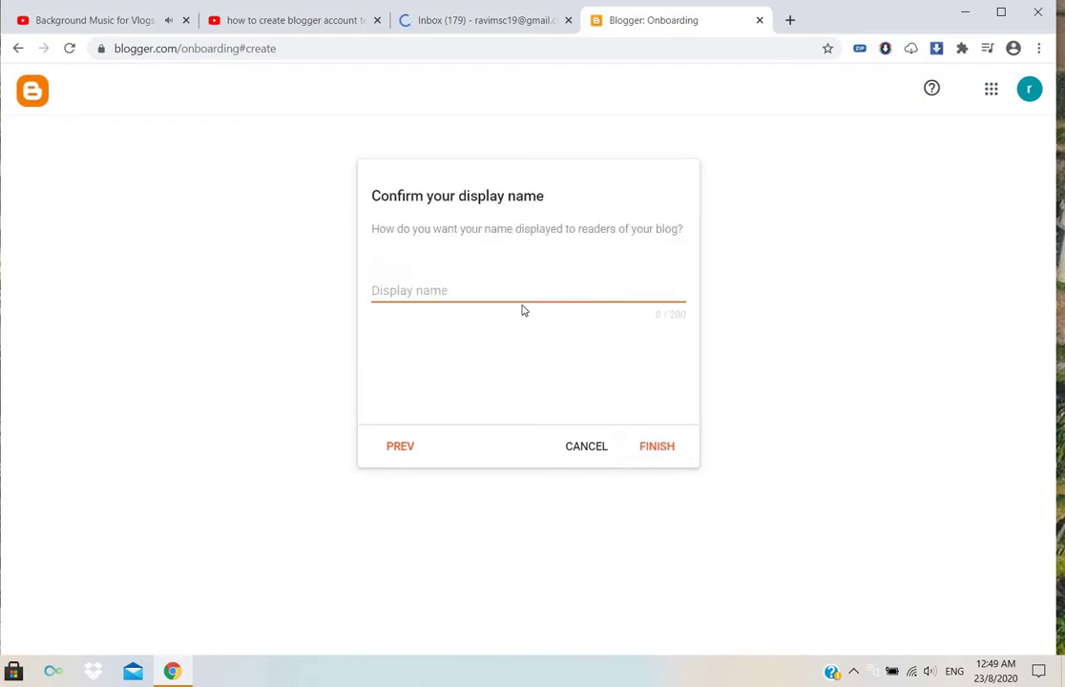
{"action": "left_click", "coordinate": [486, 291]}
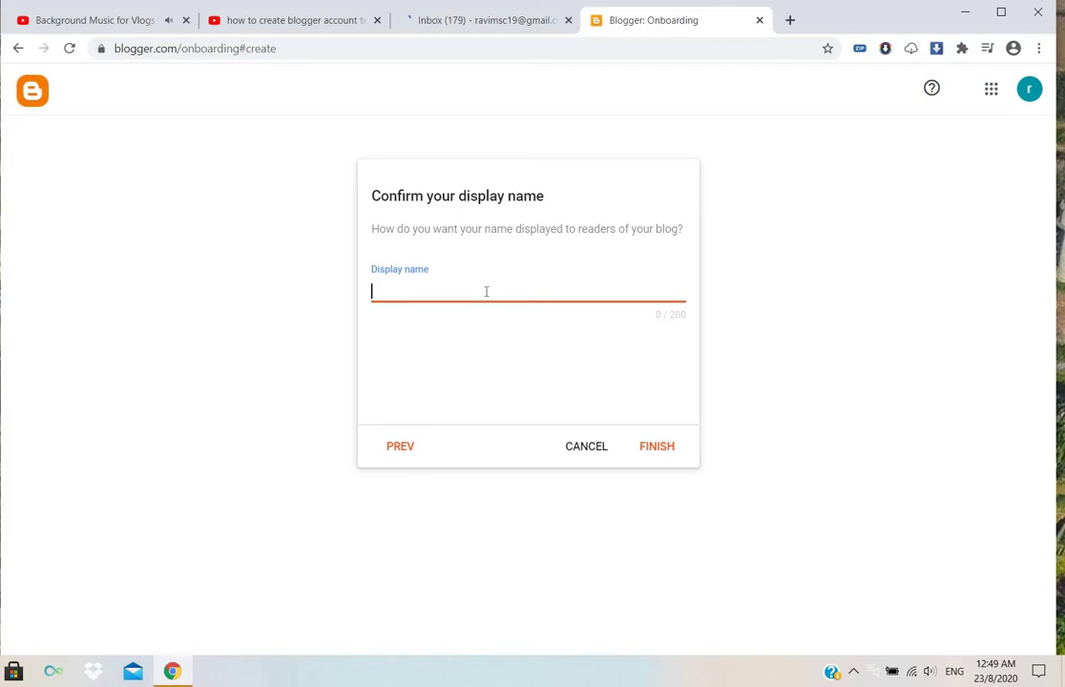
{"action": "type", "text": "ravi"}
{"action": "type", "text": "m"}
{"action": "key", "text": "BackSpace"}
{"action": "key", "text": "BackSpace"}
{"action": "type", "text": "msc"}
{"action": "left_click", "coordinate": [656, 447]}
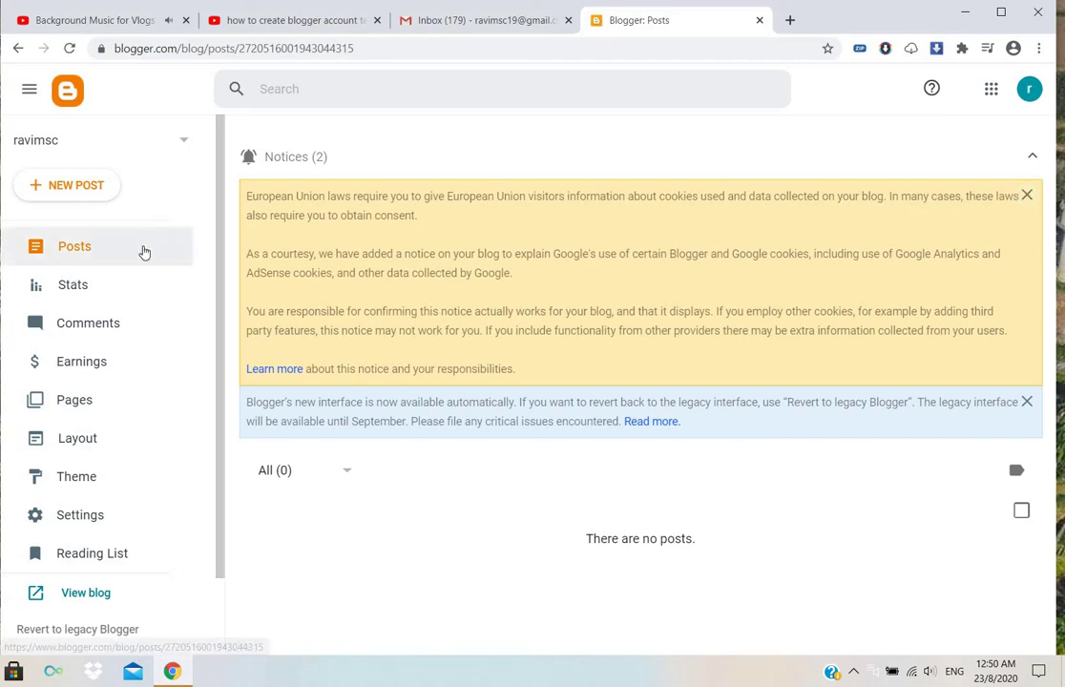
Step: Open Stats and scroll through the blog's statistics
{"action": "left_click", "coordinate": [98, 300]}
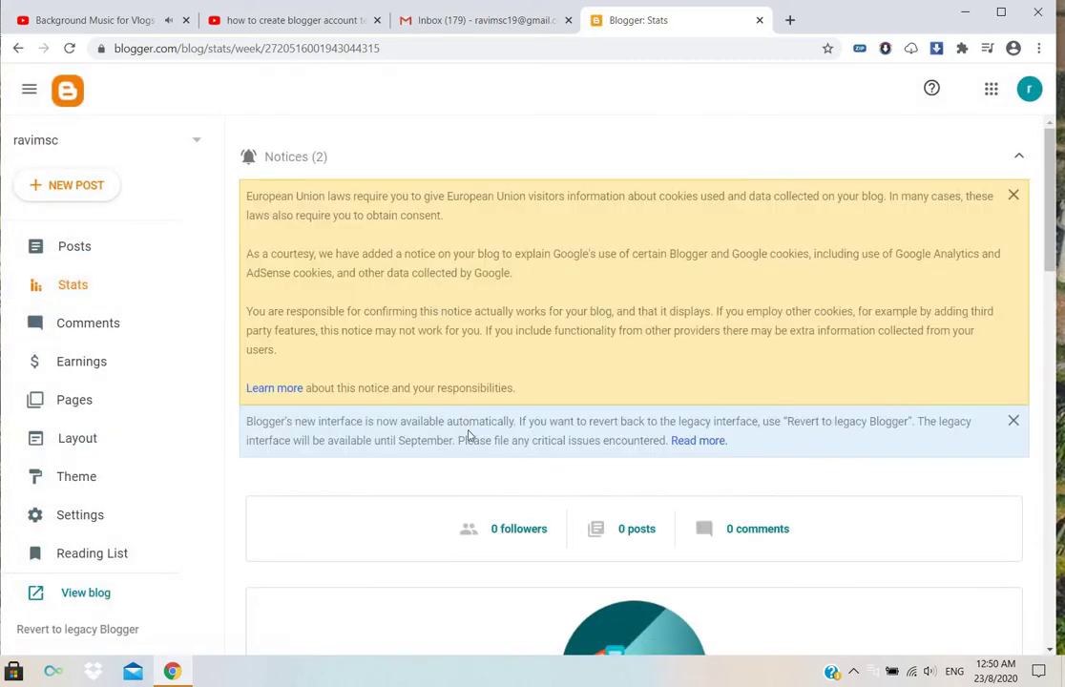
{"action": "scroll", "coordinate": [523, 432], "scroll_direction": "down", "scroll_amount": 3}
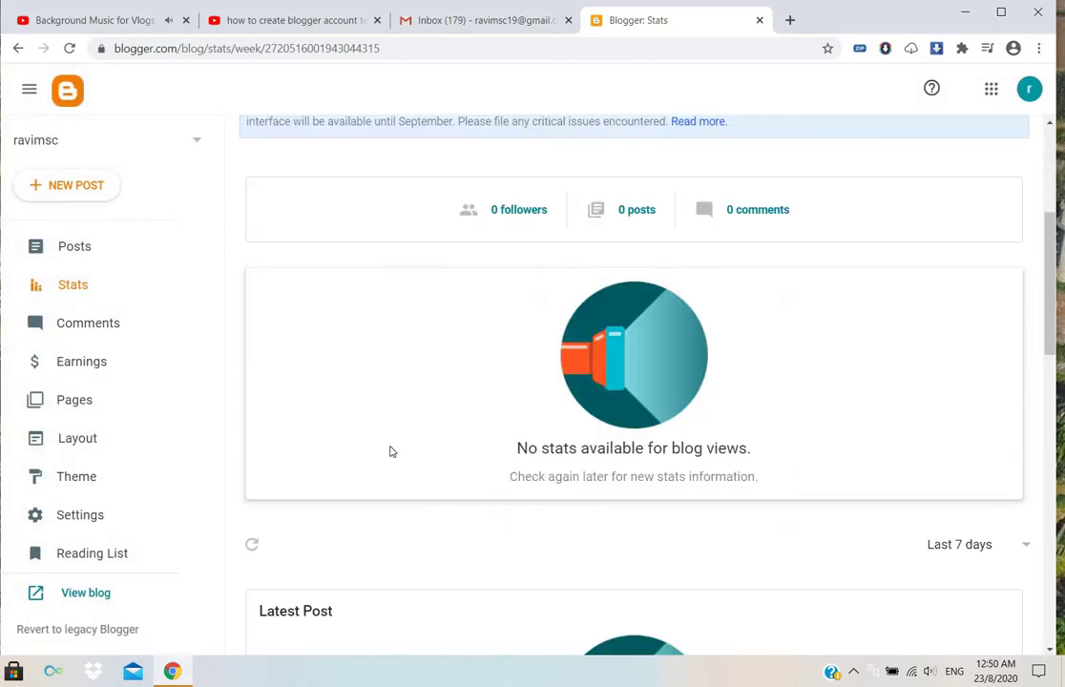
{"action": "scroll", "coordinate": [505, 446], "scroll_direction": "down", "scroll_amount": 2}
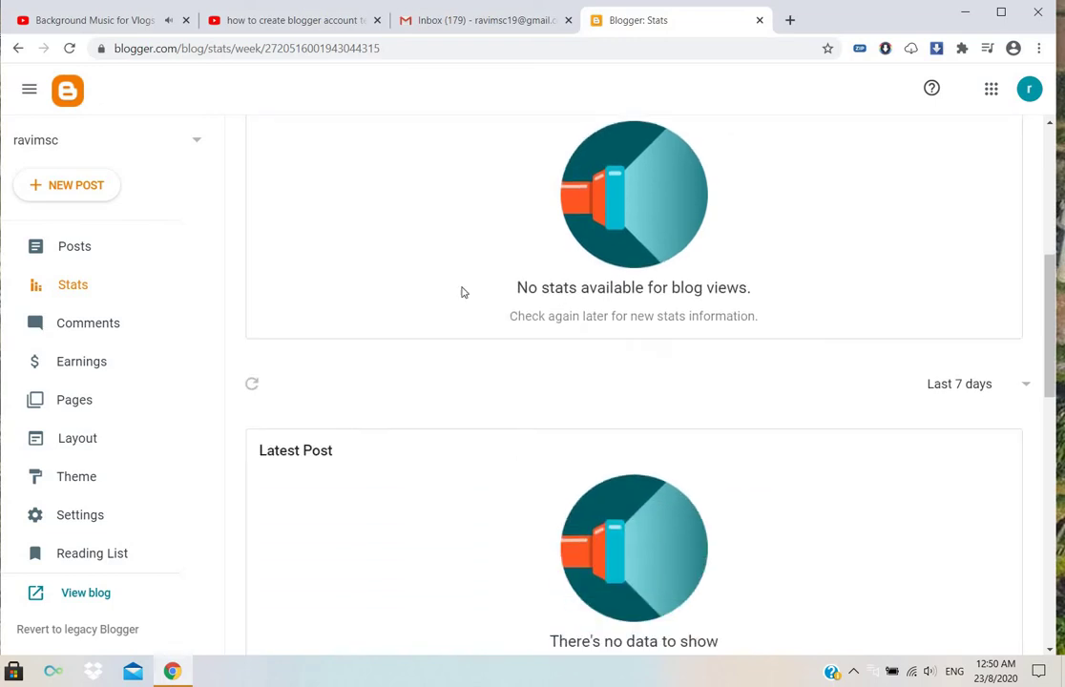
{"action": "scroll", "coordinate": [530, 470], "scroll_direction": "down", "scroll_amount": 2}
{"action": "scroll", "coordinate": [528, 470], "scroll_direction": "down", "scroll_amount": 2}
{"action": "scroll", "coordinate": [238, 376], "scroll_direction": "up", "scroll_amount": 3}
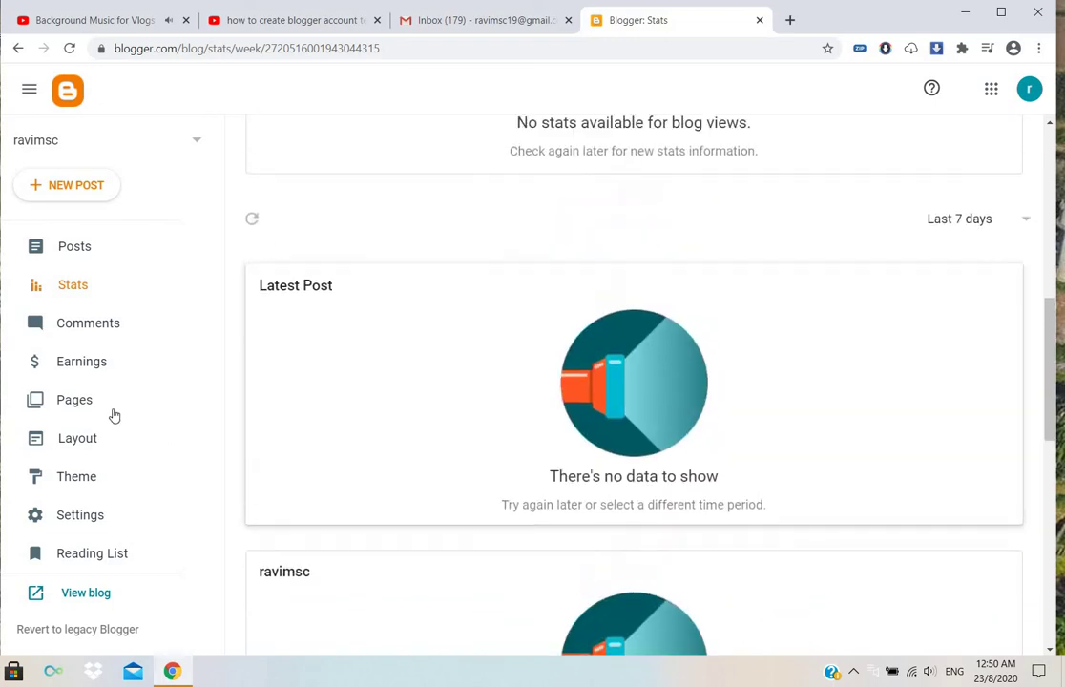
{"action": "scroll", "coordinate": [315, 407], "scroll_direction": "down", "scroll_amount": 2}
{"action": "scroll", "coordinate": [315, 407], "scroll_direction": "down", "scroll_amount": 5}
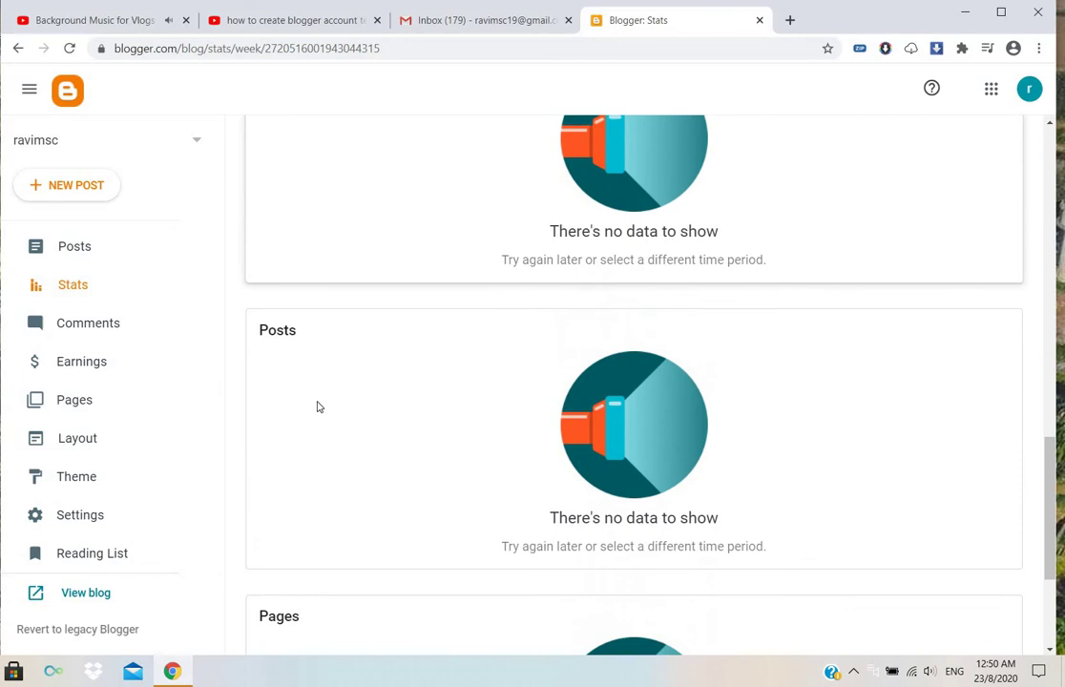
{"action": "scroll", "coordinate": [316, 404], "scroll_direction": "up", "scroll_amount": 2}
Step: Visit the Comments, Earnings, Pages and Layout sections in turn
{"action": "left_click", "coordinate": [80, 329]}
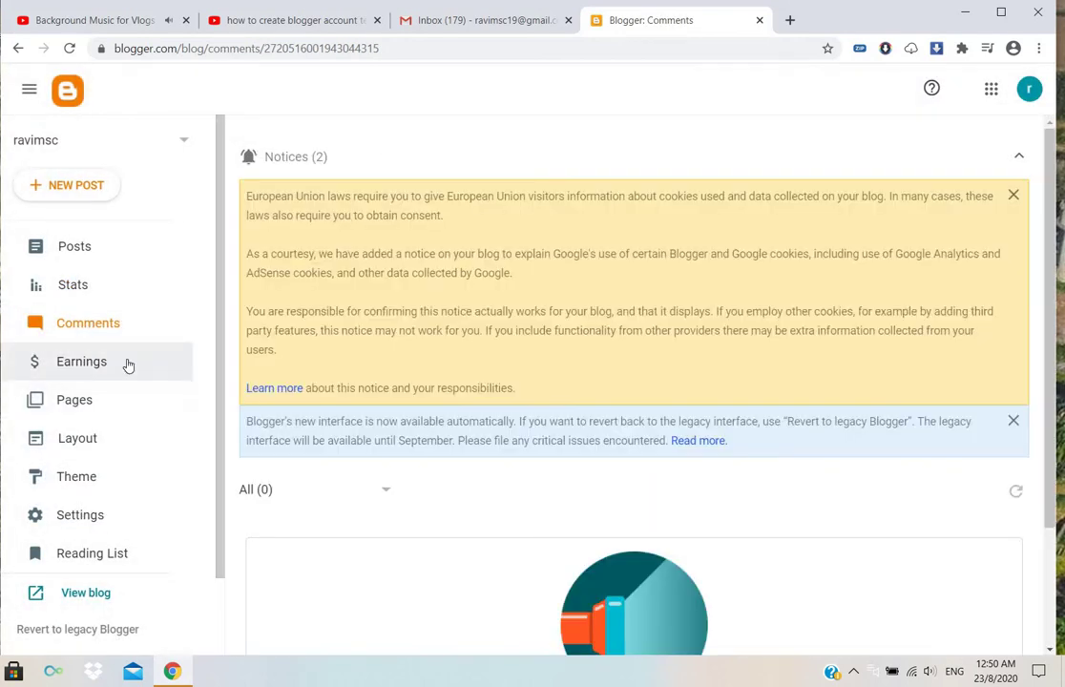
{"action": "left_click", "coordinate": [128, 364]}
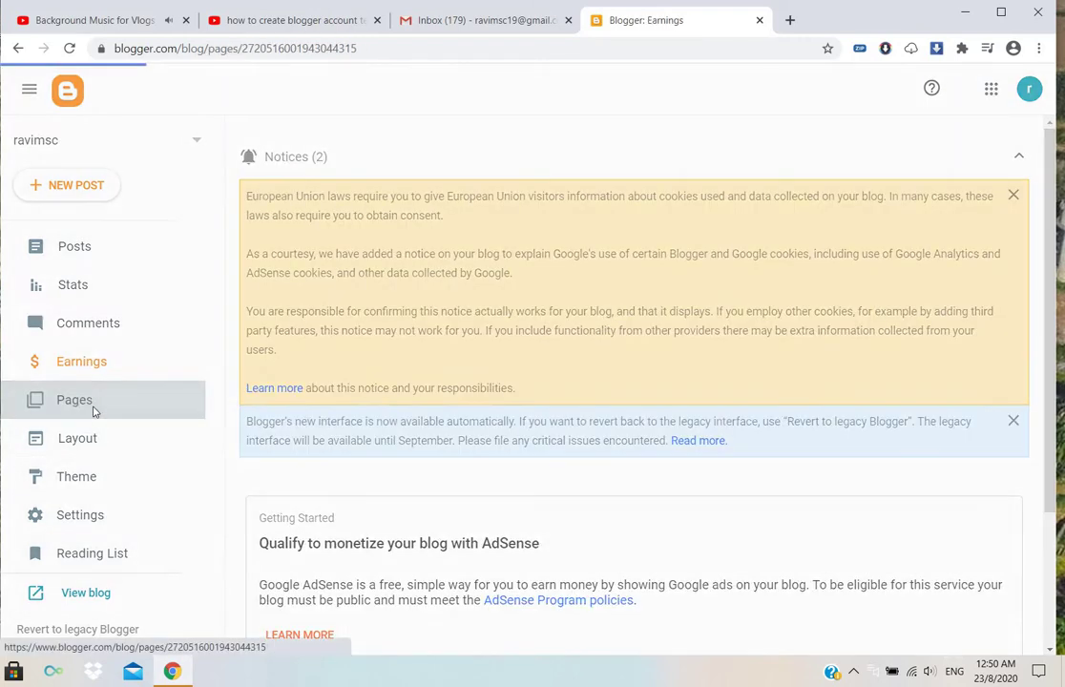
{"action": "left_click", "coordinate": [94, 410]}
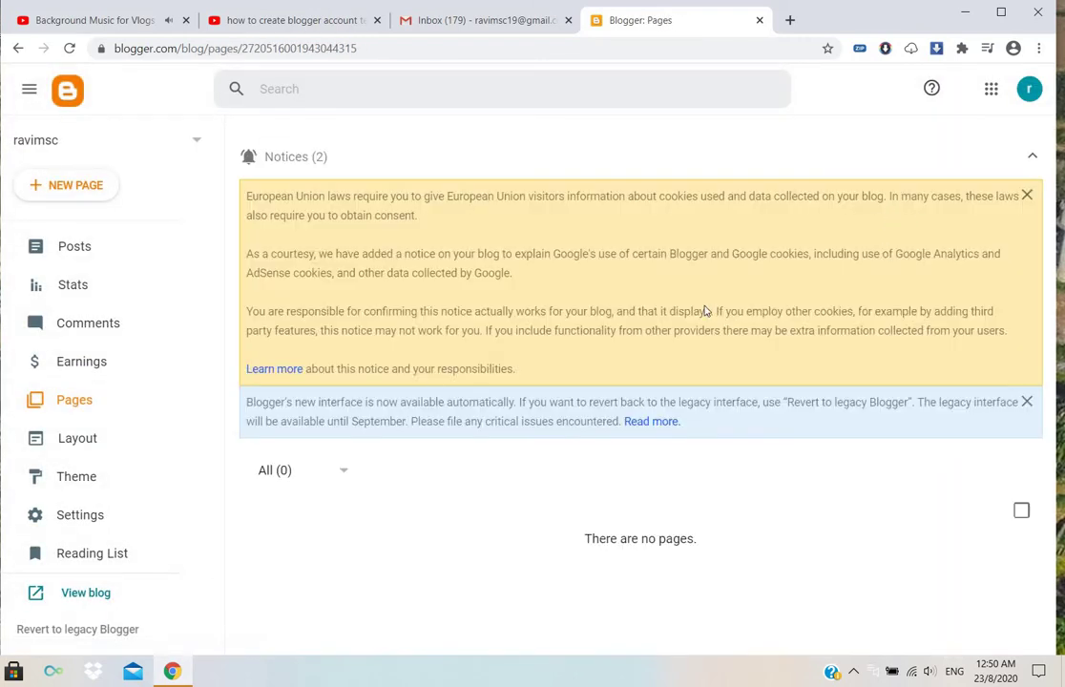
{"action": "left_click", "coordinate": [113, 456]}
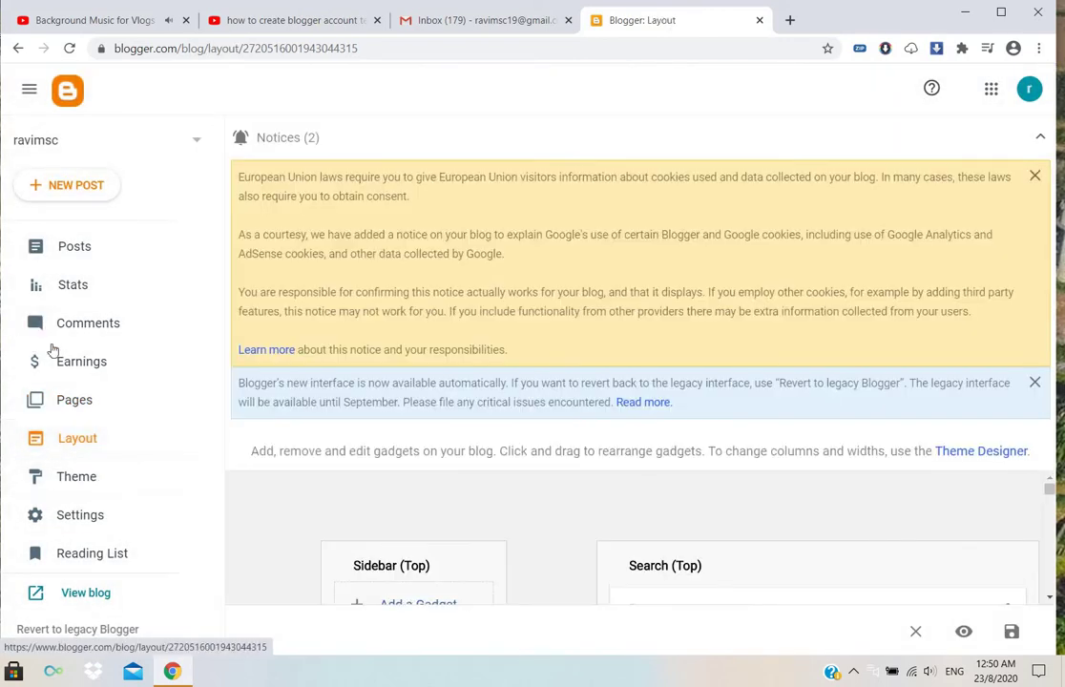
Step: Dismiss the cookie notice in the Theme gallery and preview the Soho Red theme
{"action": "left_click", "coordinate": [57, 488]}
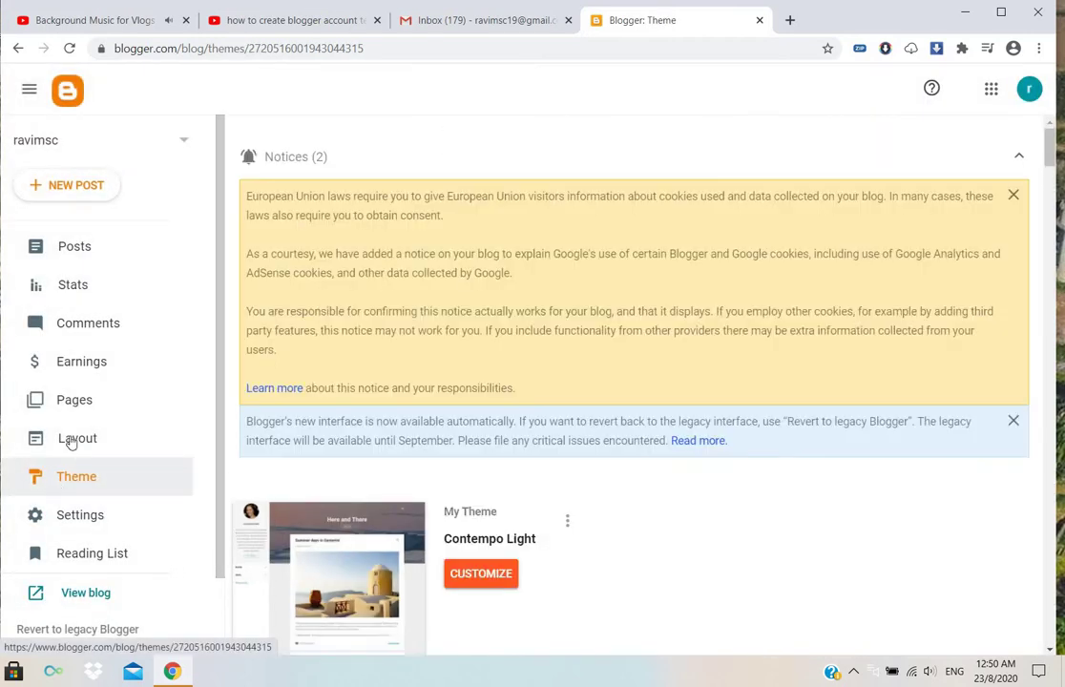
{"action": "left_click", "coordinate": [1015, 197]}
{"action": "scroll", "coordinate": [665, 553], "scroll_direction": "down", "scroll_amount": 2}
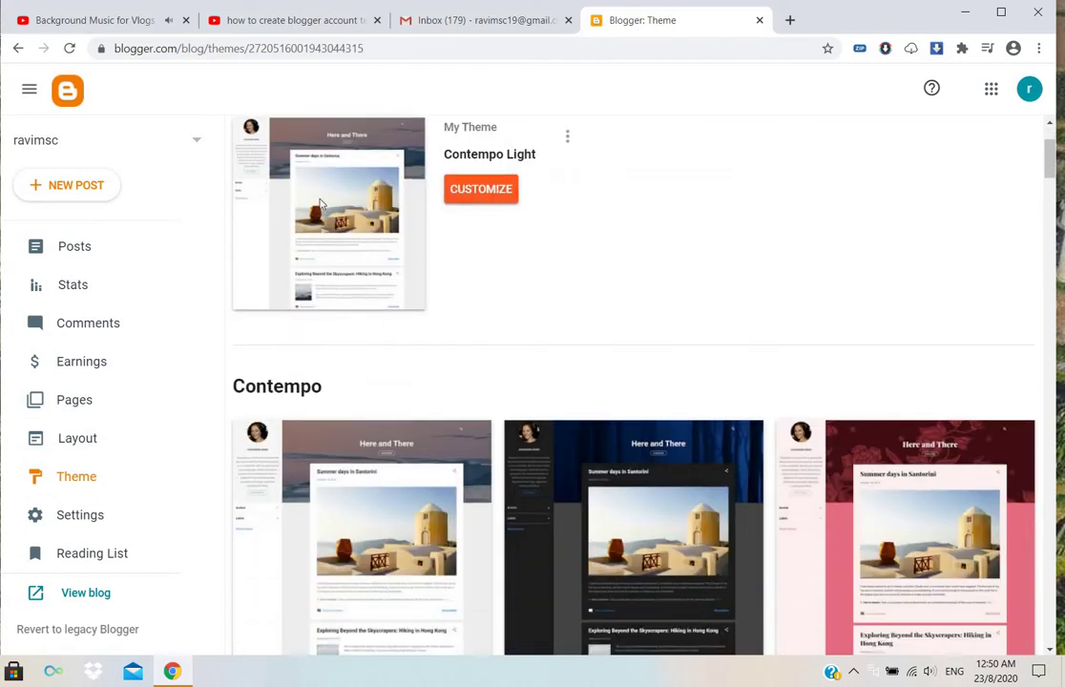
{"action": "scroll", "coordinate": [652, 485], "scroll_direction": "down", "scroll_amount": 5}
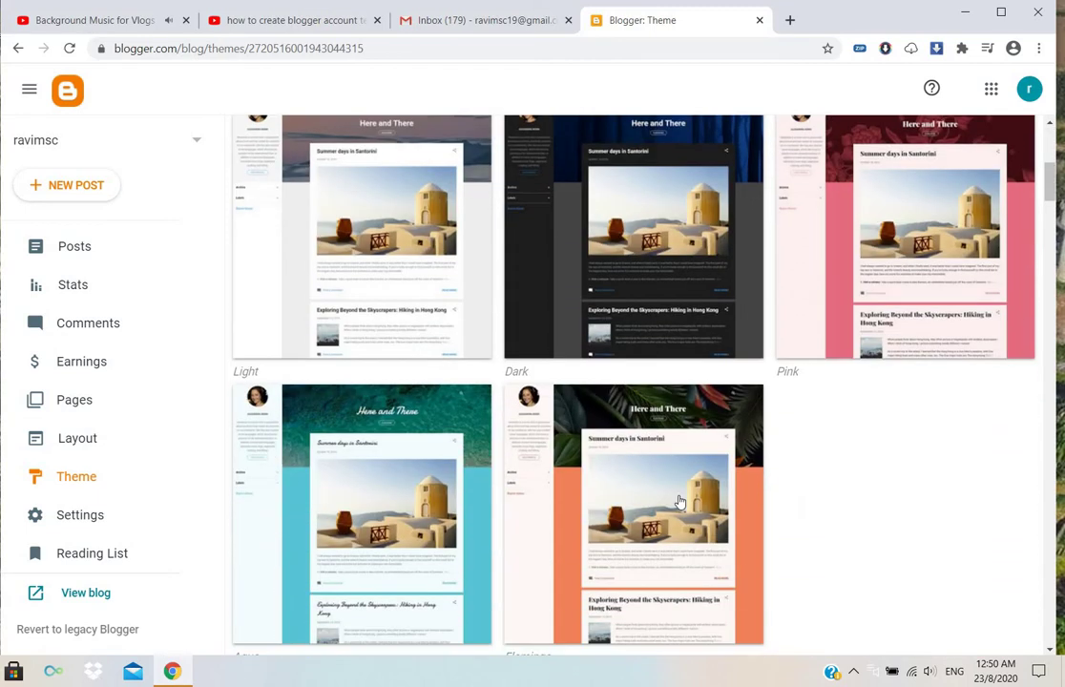
{"action": "scroll", "coordinate": [680, 503], "scroll_direction": "down", "scroll_amount": 4}
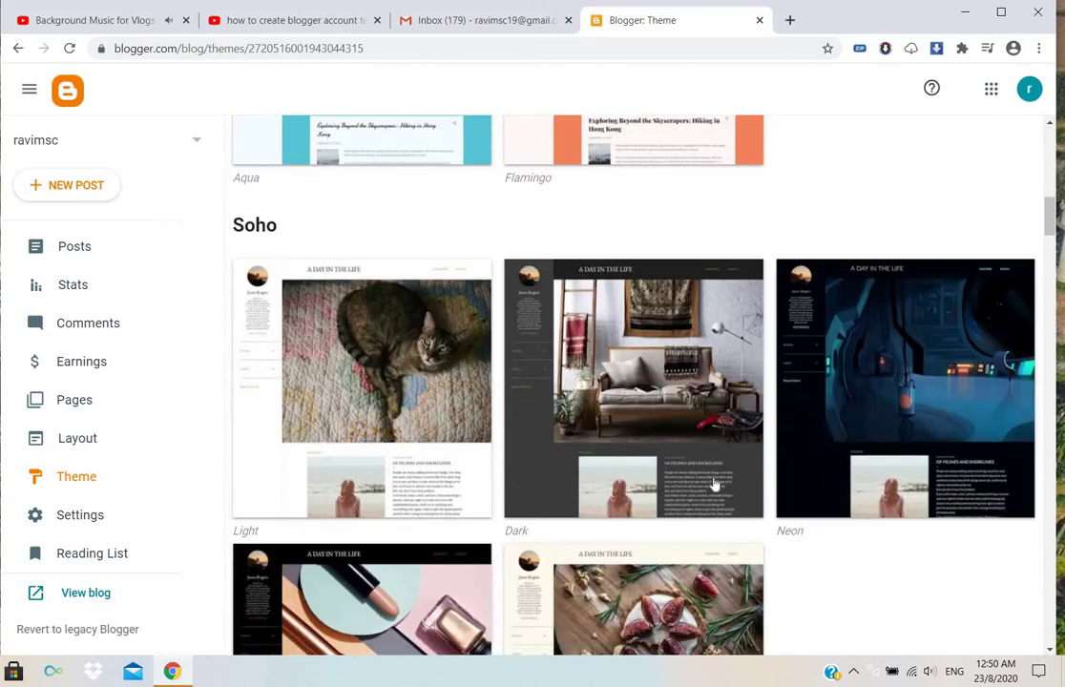
{"action": "scroll", "coordinate": [716, 484], "scroll_direction": "down", "scroll_amount": 4}
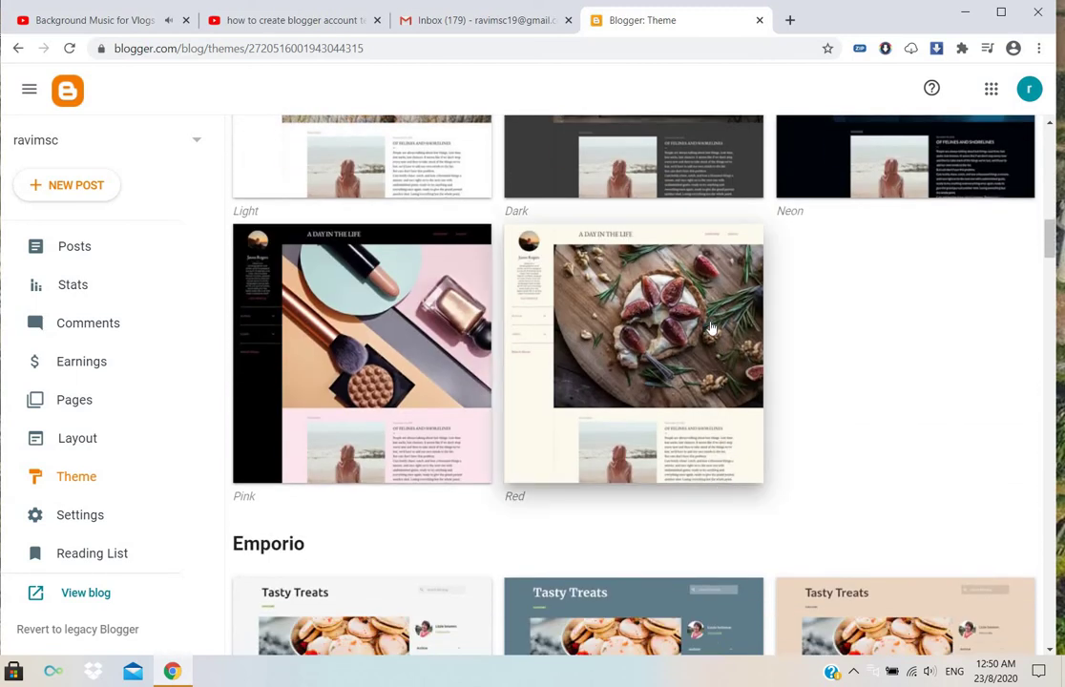
{"action": "left_click", "coordinate": [713, 477]}
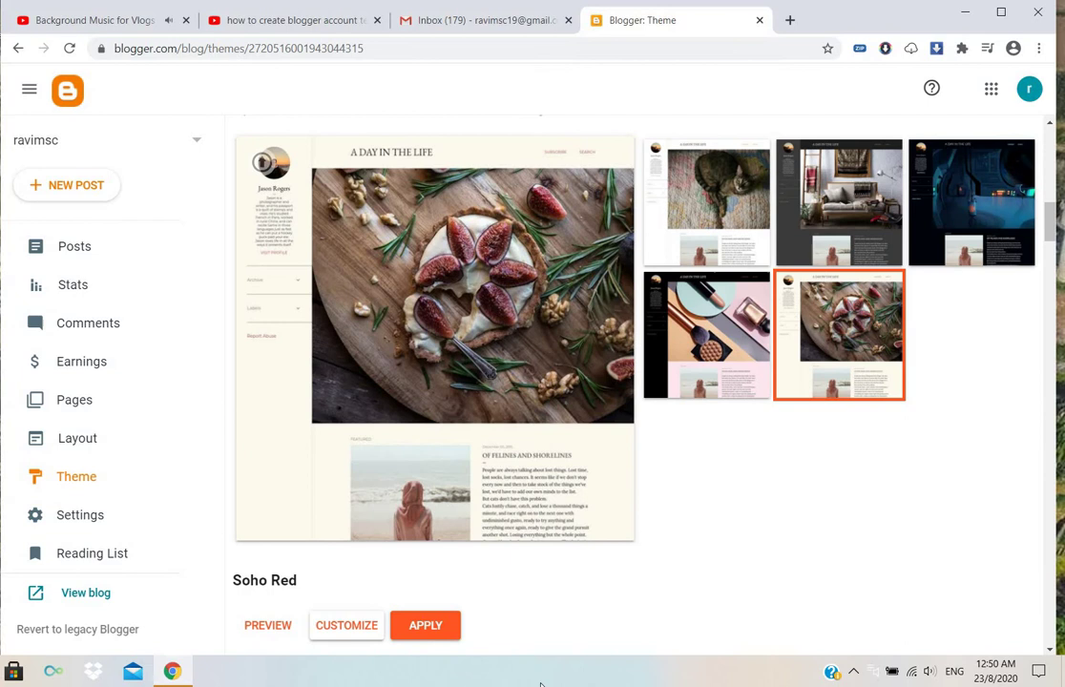
{"action": "left_click", "coordinate": [269, 637]}
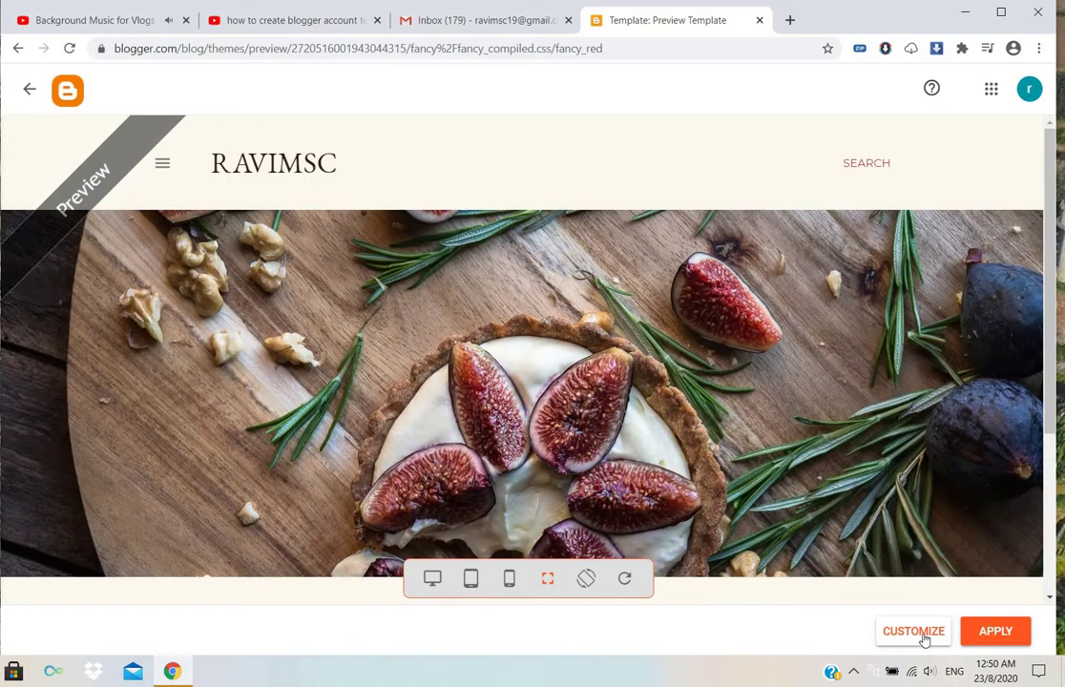
Step: Browse Soho Red's background images, keep the fig tart image, and apply the theme
{"action": "left_click", "coordinate": [921, 635]}
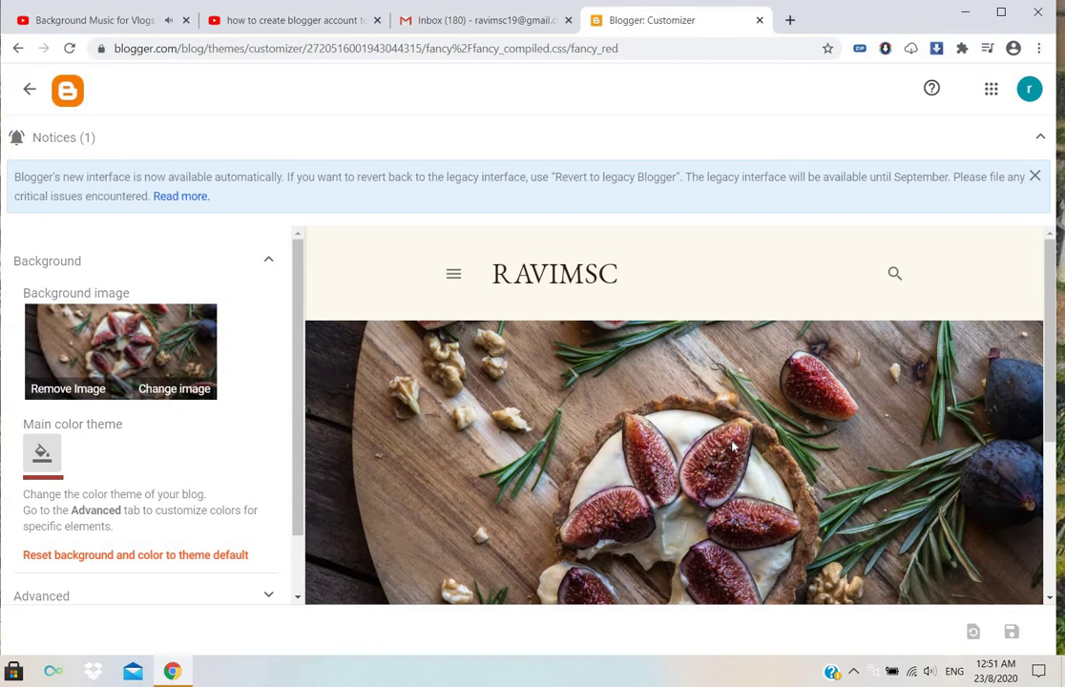
{"action": "scroll", "coordinate": [733, 446], "scroll_direction": "down", "scroll_amount": 3}
{"action": "scroll", "coordinate": [735, 445], "scroll_direction": "up", "scroll_amount": 3}
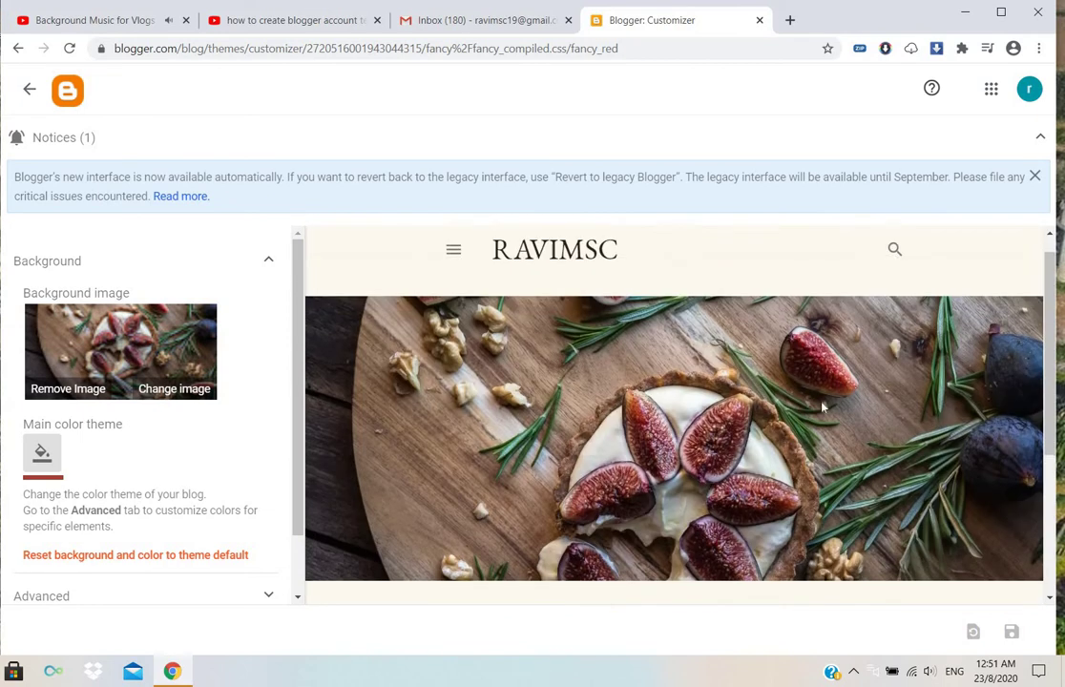
{"action": "scroll", "coordinate": [151, 363], "scroll_direction": "down", "scroll_amount": 1}
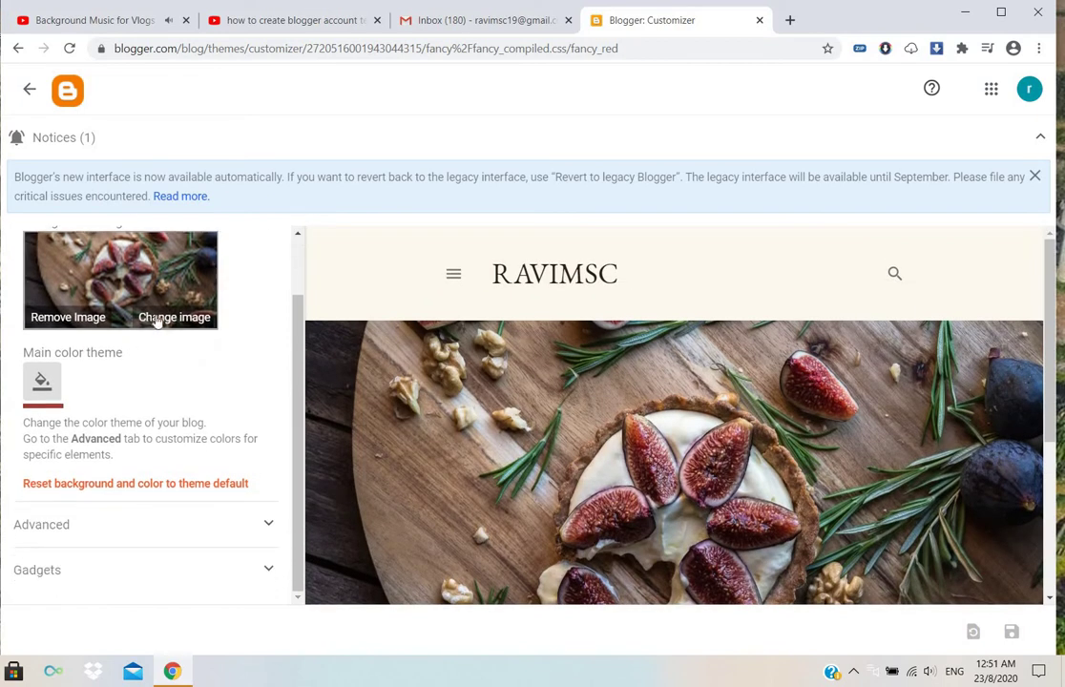
{"action": "left_click", "coordinate": [172, 318]}
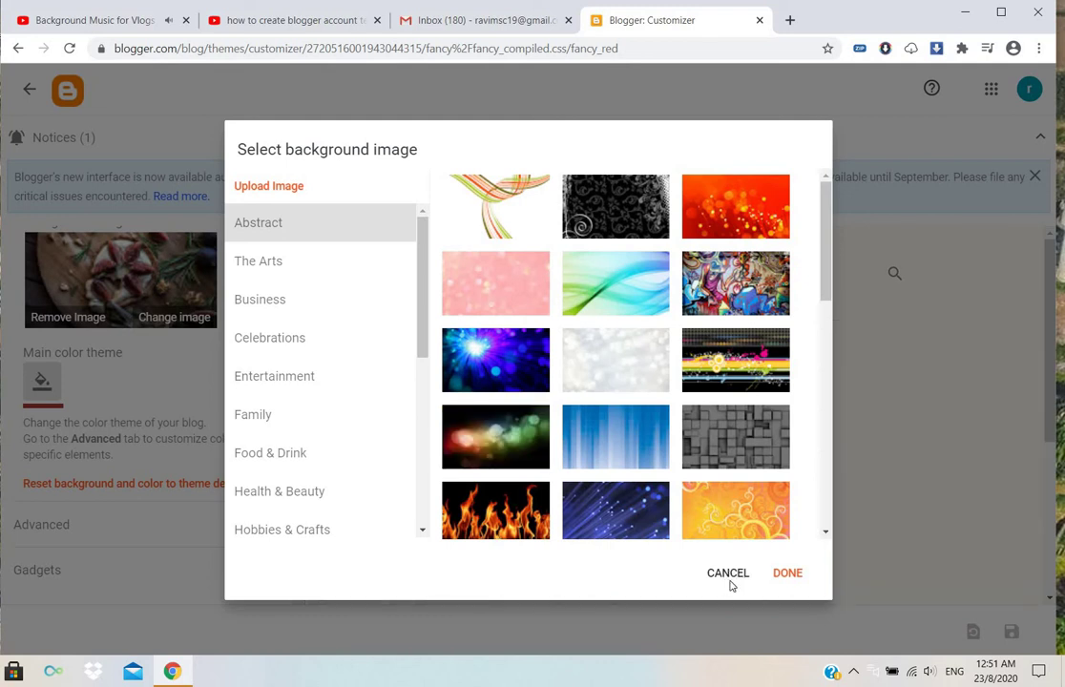
{"action": "left_click", "coordinate": [787, 573]}
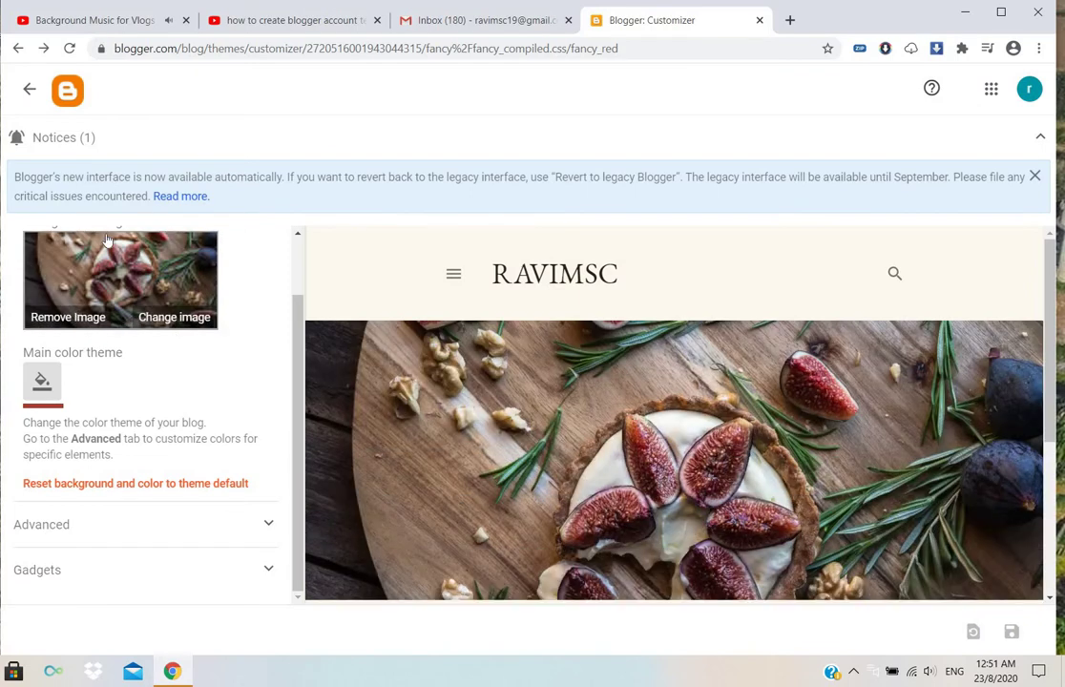
{"action": "left_click", "coordinate": [27, 91]}
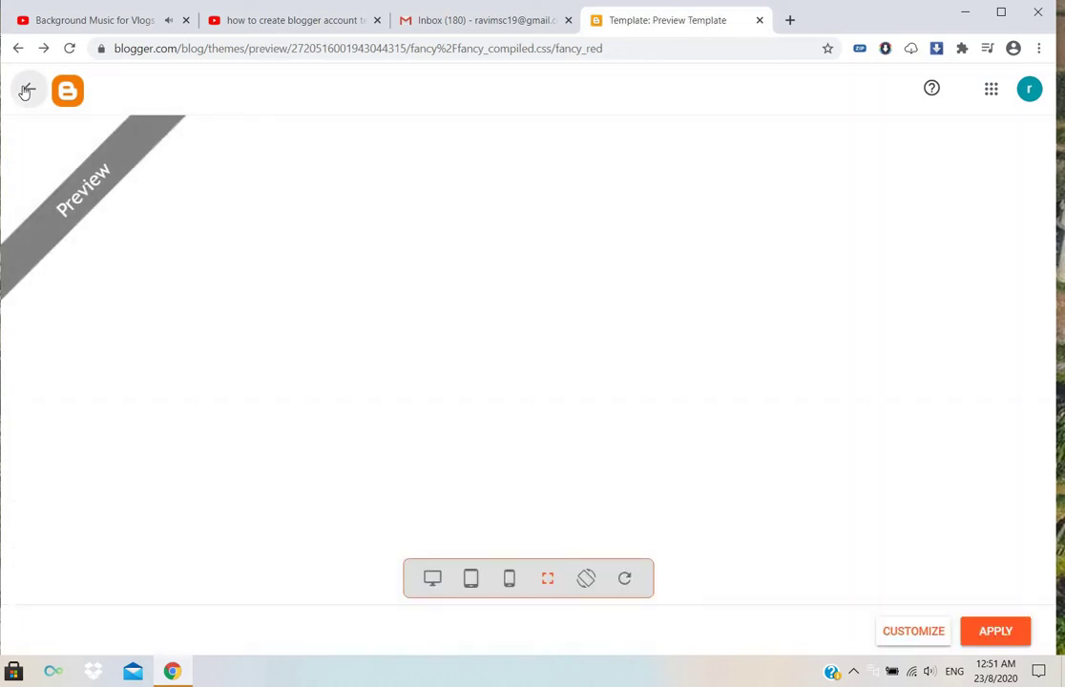
{"action": "left_click", "coordinate": [27, 91]}
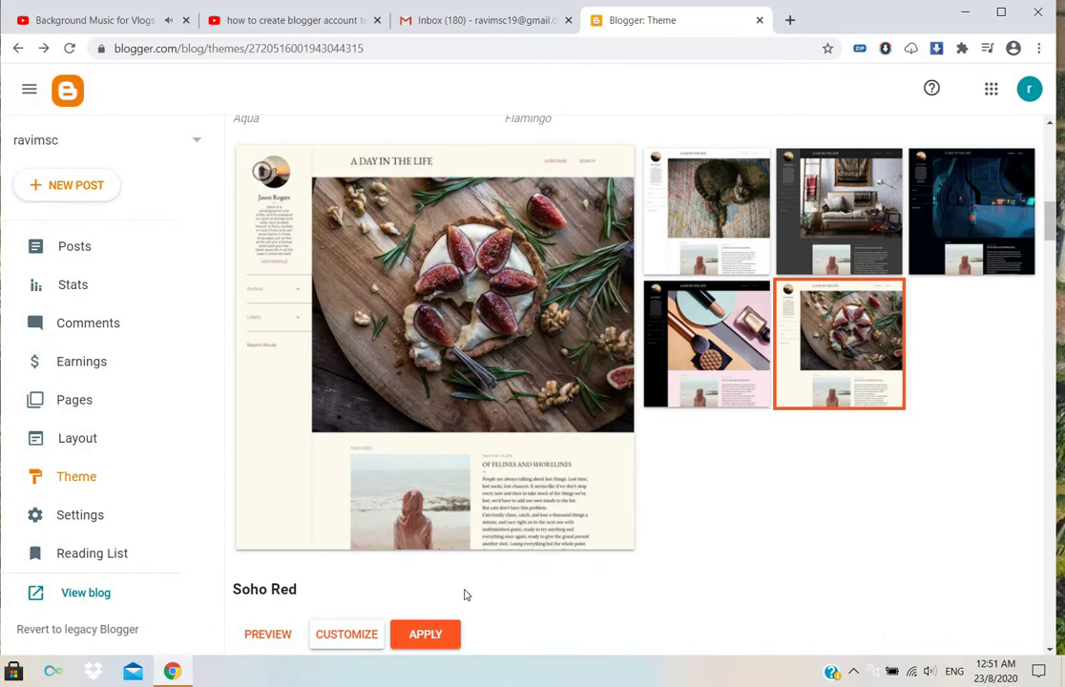
{"action": "left_click", "coordinate": [426, 634]}
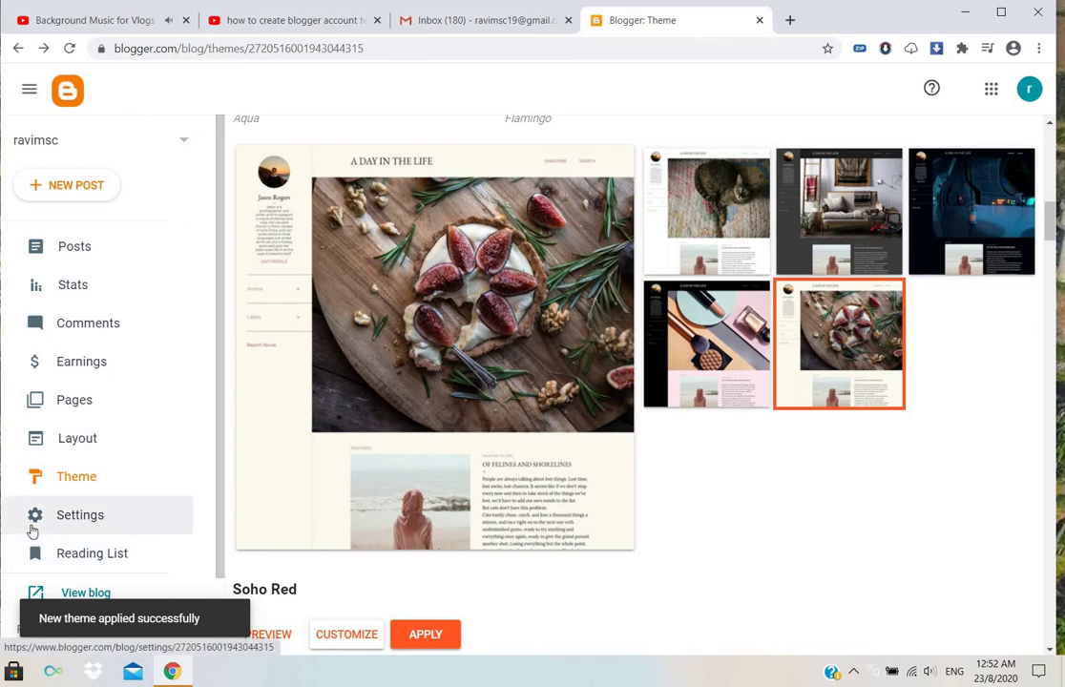
Step: In Settings, keep English as the blog language and leave the adult content warning off
{"action": "left_click", "coordinate": [31, 529]}
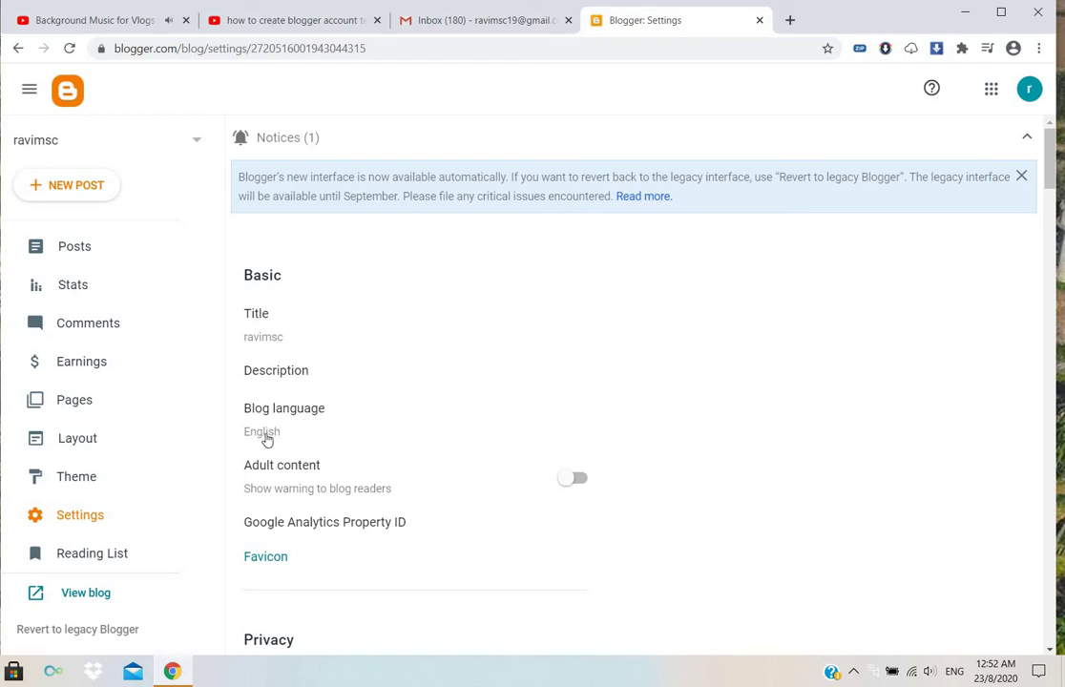
{"action": "left_click", "coordinate": [267, 438]}
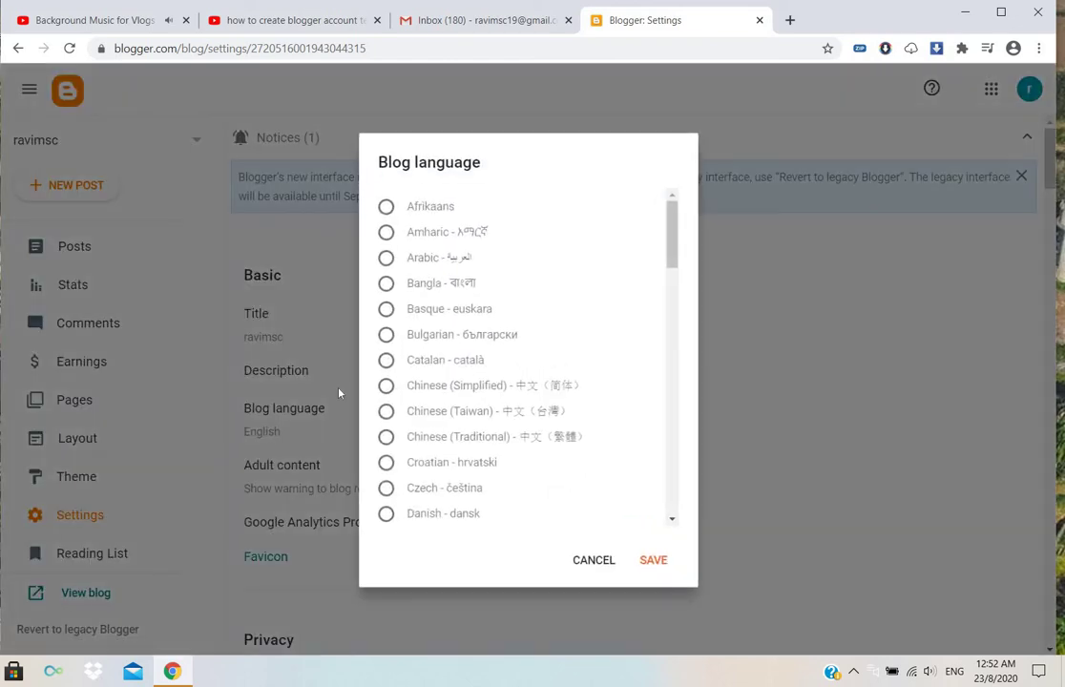
{"action": "scroll", "coordinate": [474, 290], "scroll_direction": "down", "scroll_amount": 10}
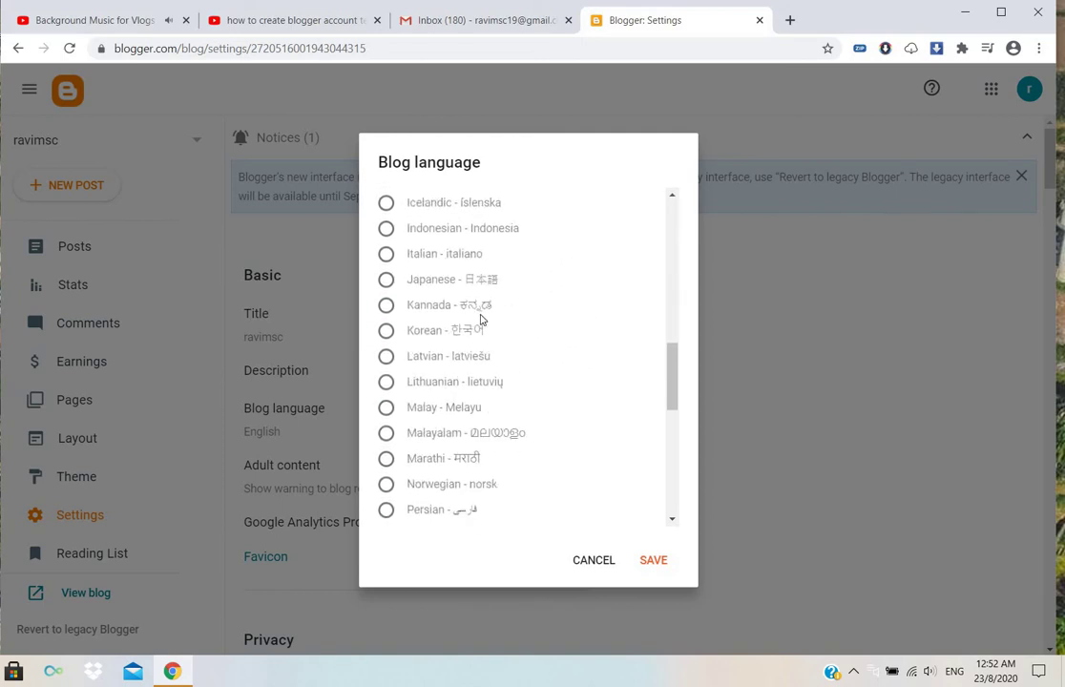
{"action": "scroll", "coordinate": [643, 312], "scroll_direction": "down", "scroll_amount": 2}
{"action": "left_click", "coordinate": [602, 564]}
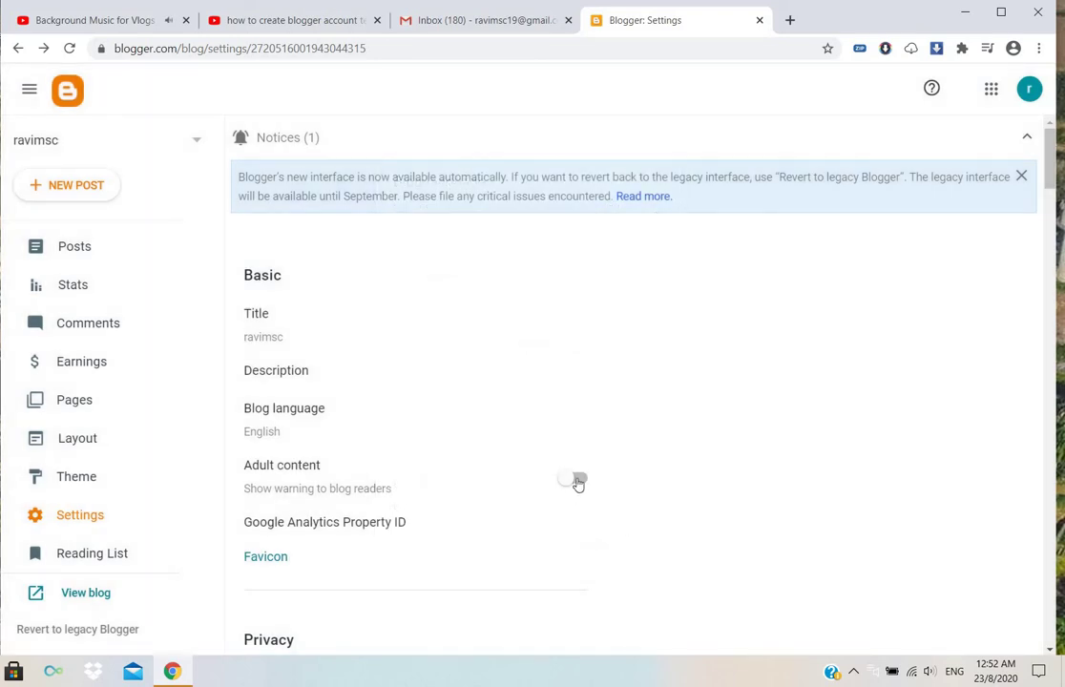
{"action": "left_click", "coordinate": [577, 480]}
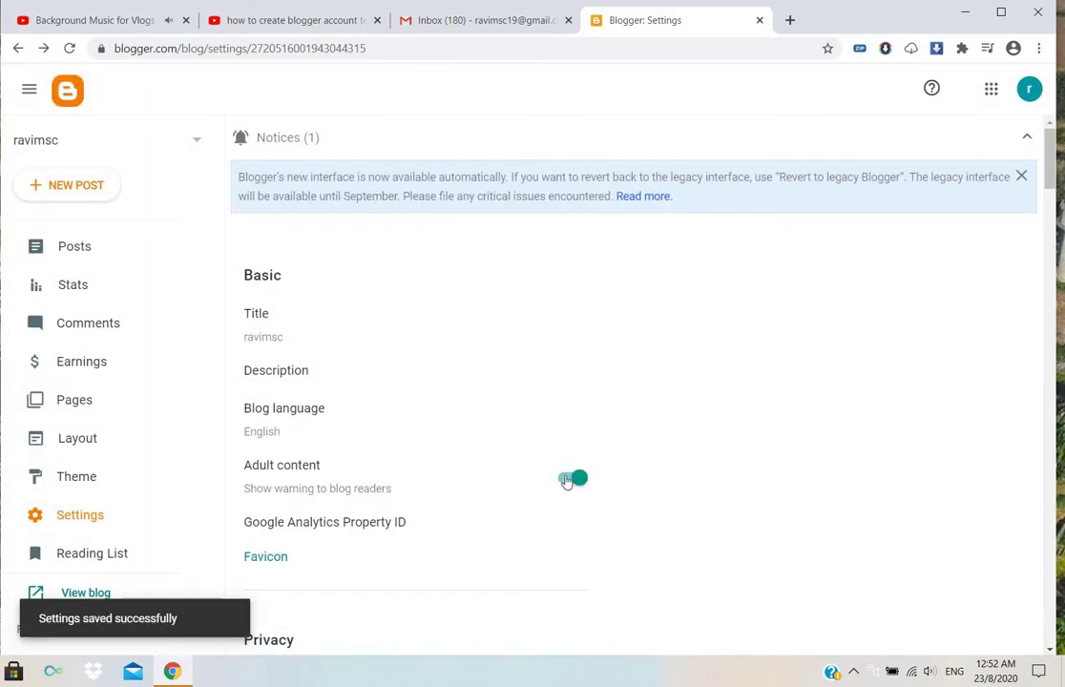
{"action": "left_click", "coordinate": [567, 480]}
Step: Review the privacy options, leaving the blog visible to search engines, then return to the top
{"action": "scroll", "coordinate": [540, 512], "scroll_direction": "down", "scroll_amount": 2}
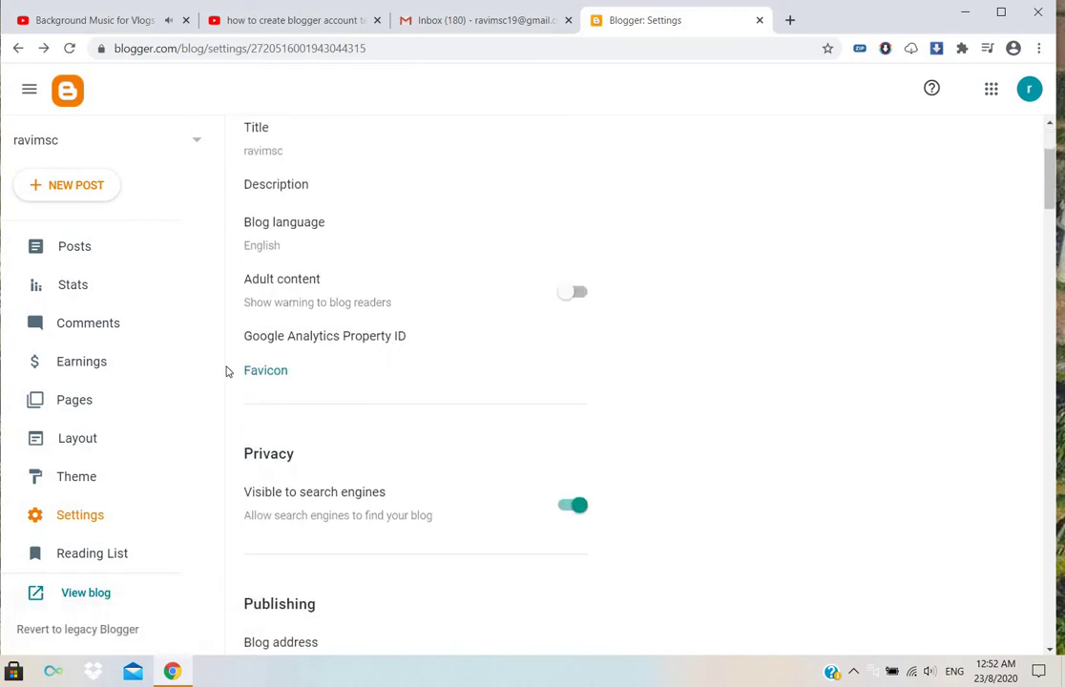
{"action": "scroll", "coordinate": [299, 420], "scroll_direction": "down", "scroll_amount": 2}
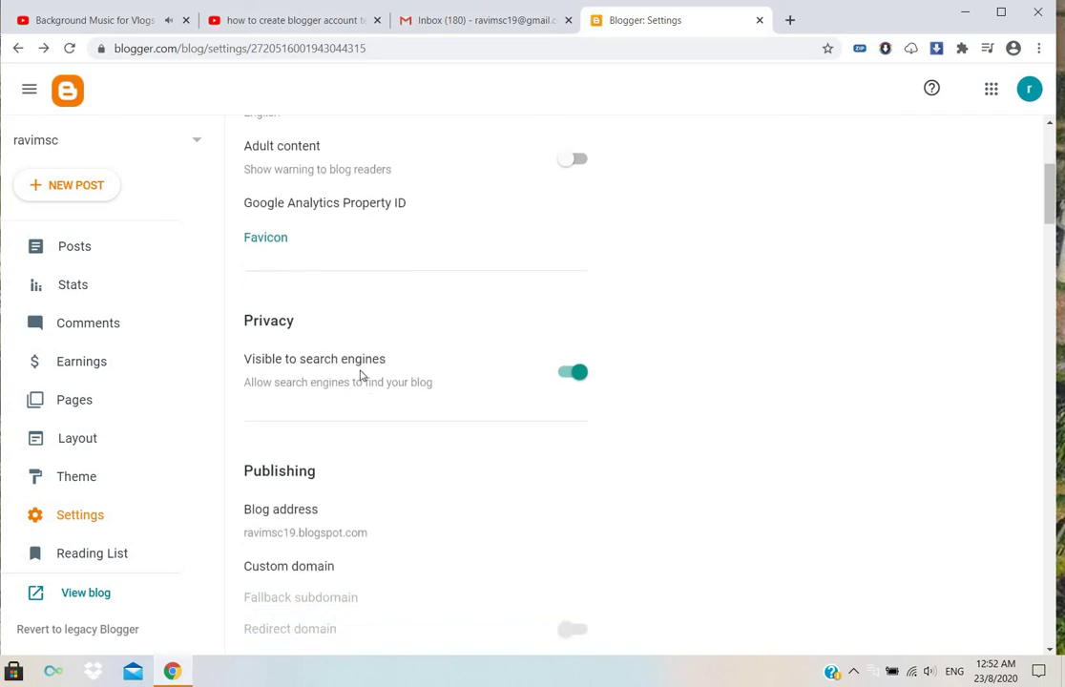
{"action": "left_click", "coordinate": [571, 373]}
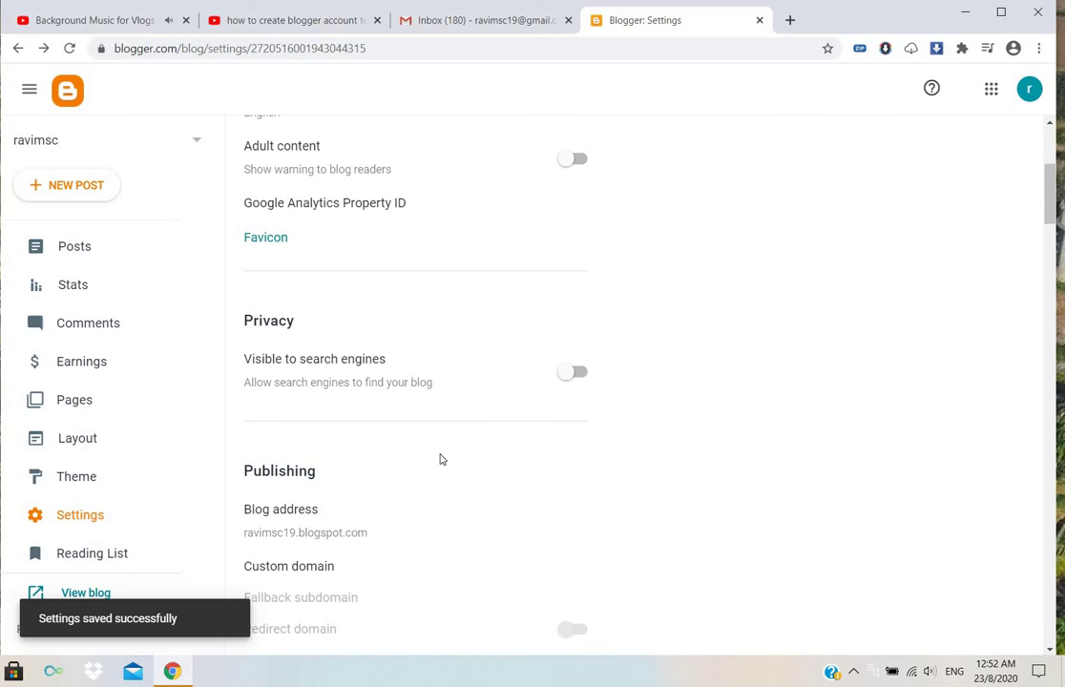
{"action": "left_click", "coordinate": [575, 373]}
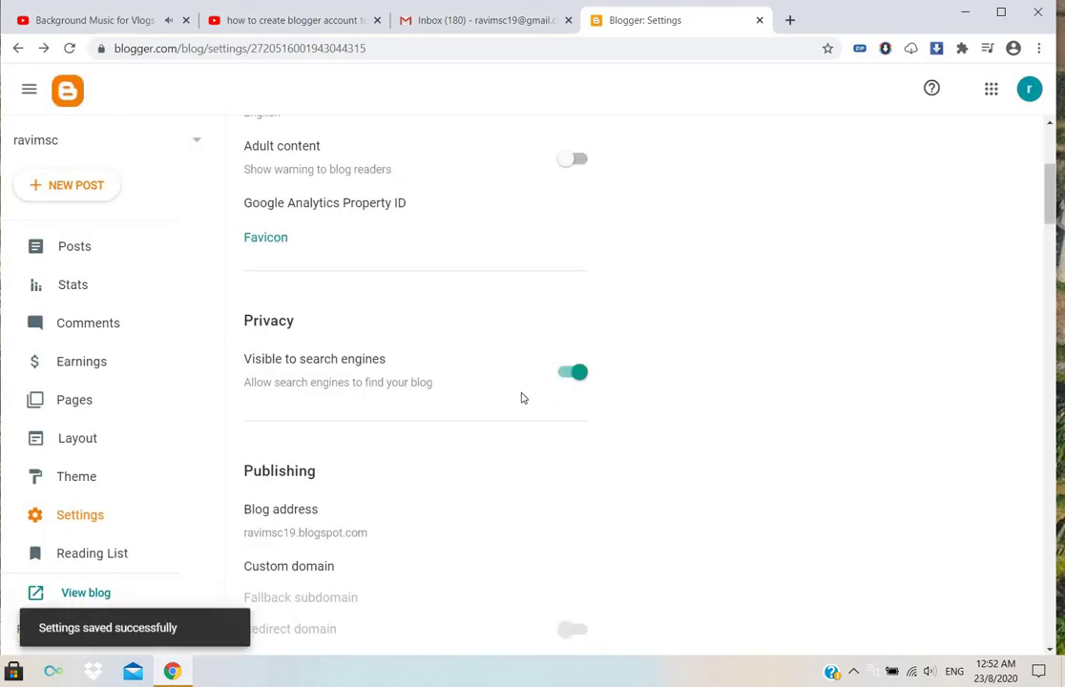
{"action": "scroll", "coordinate": [603, 380], "scroll_direction": "down", "scroll_amount": 1}
{"action": "scroll", "coordinate": [573, 401], "scroll_direction": "down", "scroll_amount": 1}
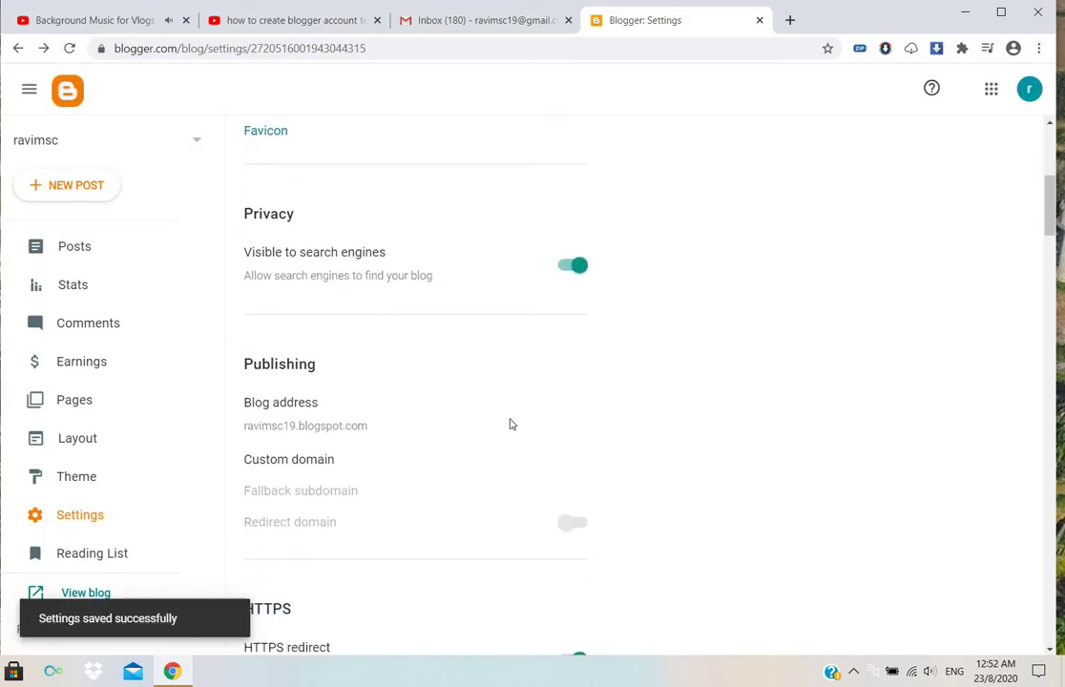
{"action": "scroll", "coordinate": [510, 424], "scroll_direction": "down", "scroll_amount": 3}
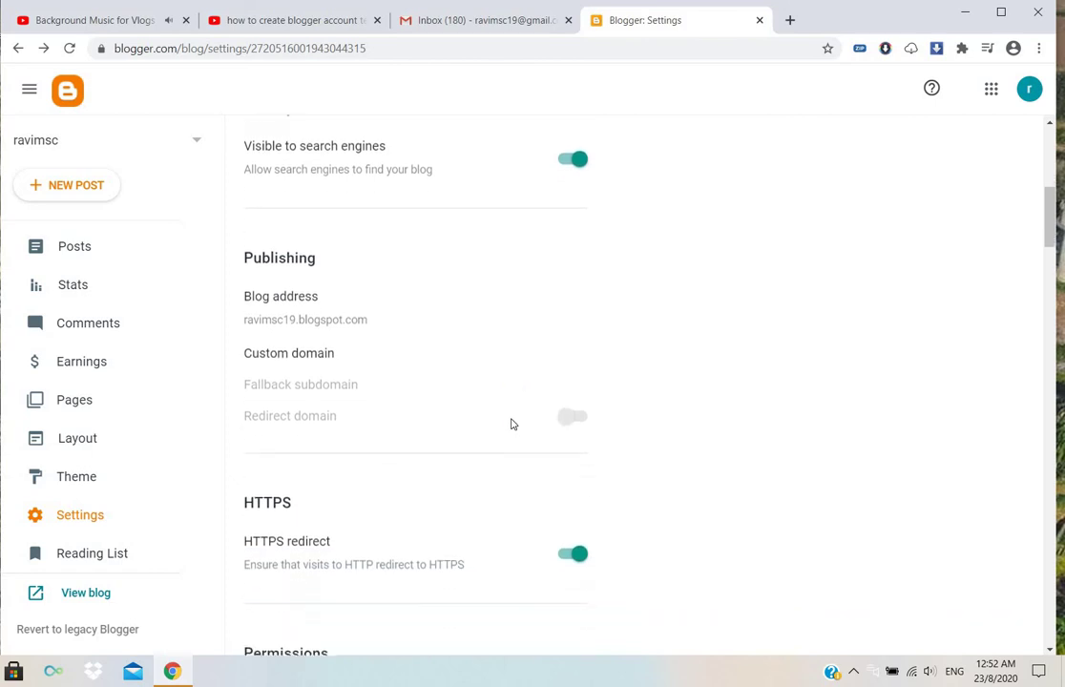
{"action": "scroll", "coordinate": [511, 424], "scroll_direction": "down", "scroll_amount": 2}
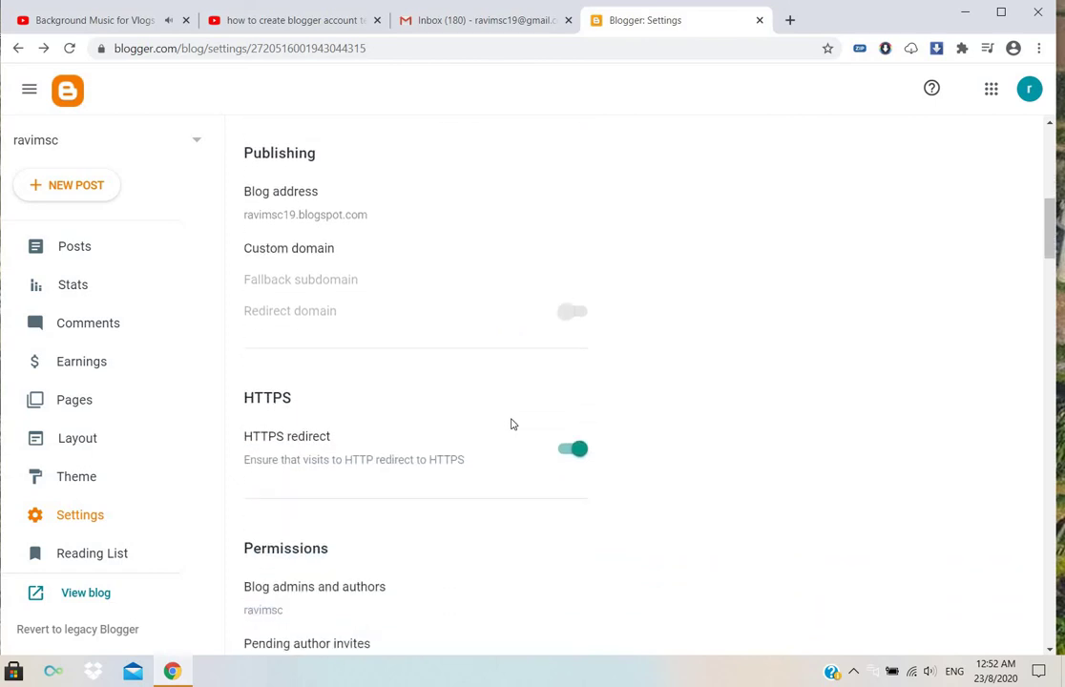
{"action": "scroll", "coordinate": [382, 420], "scroll_direction": "down", "scroll_amount": 2}
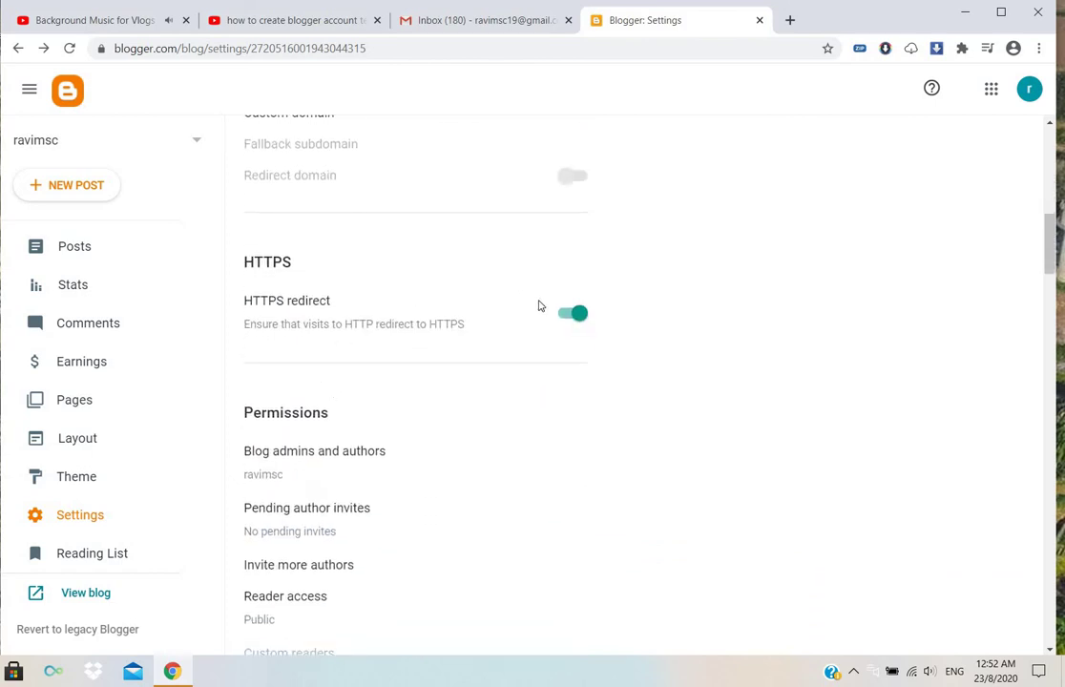
{"action": "scroll", "coordinate": [411, 248], "scroll_direction": "down", "scroll_amount": 3}
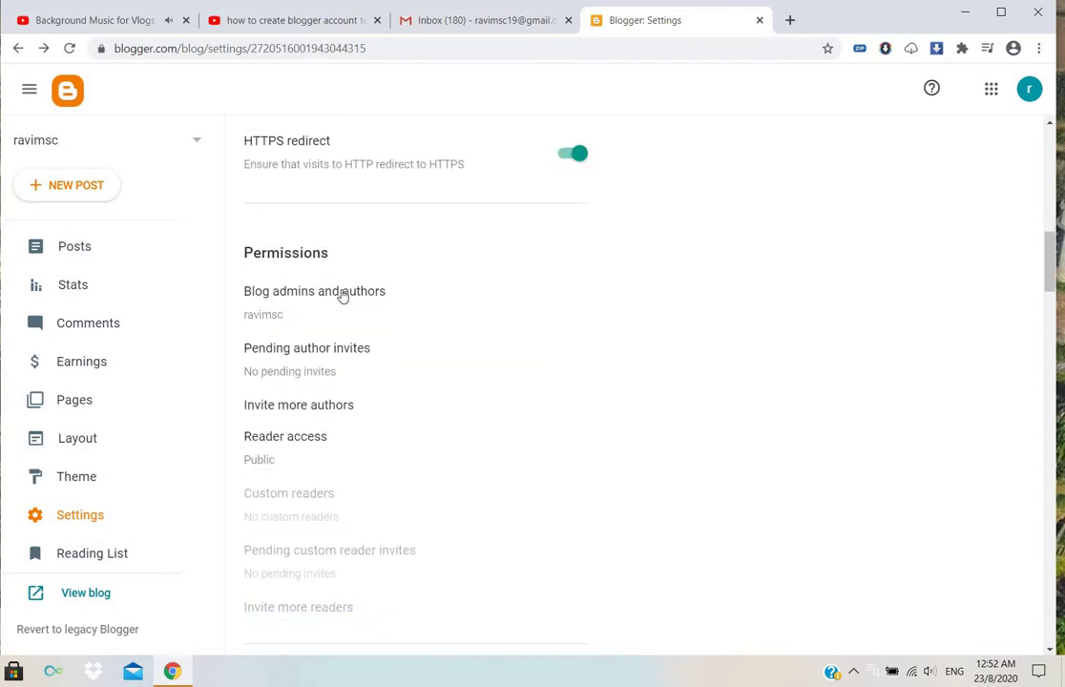
{"action": "scroll", "coordinate": [376, 344], "scroll_direction": "down", "scroll_amount": 8}
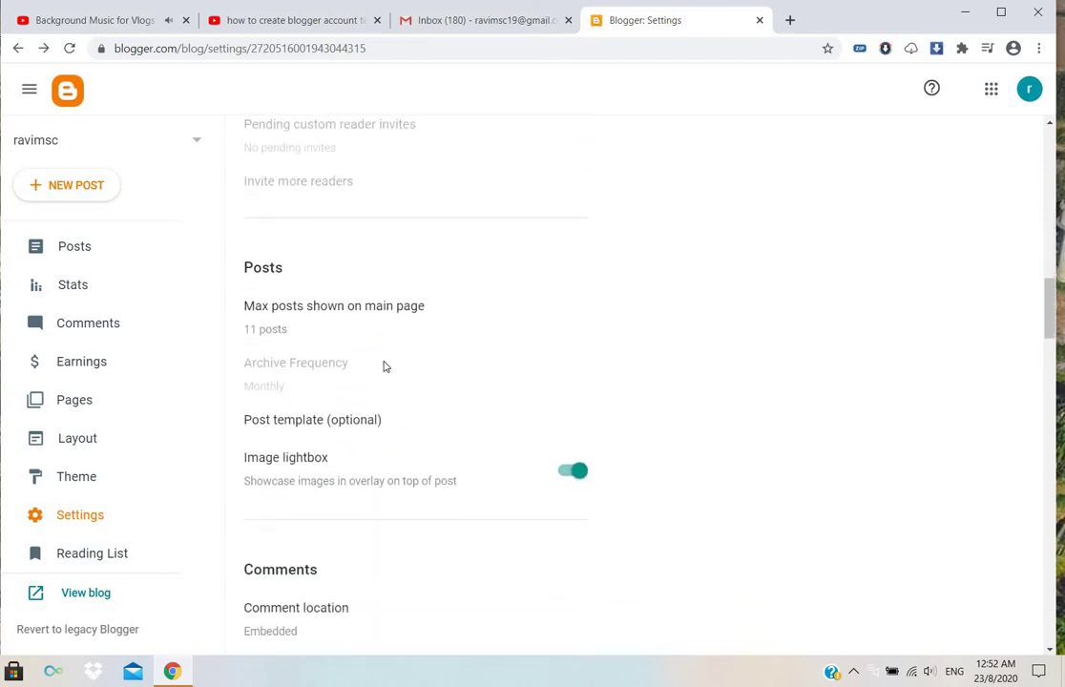
{"action": "scroll", "coordinate": [363, 391], "scroll_direction": "down", "scroll_amount": 2}
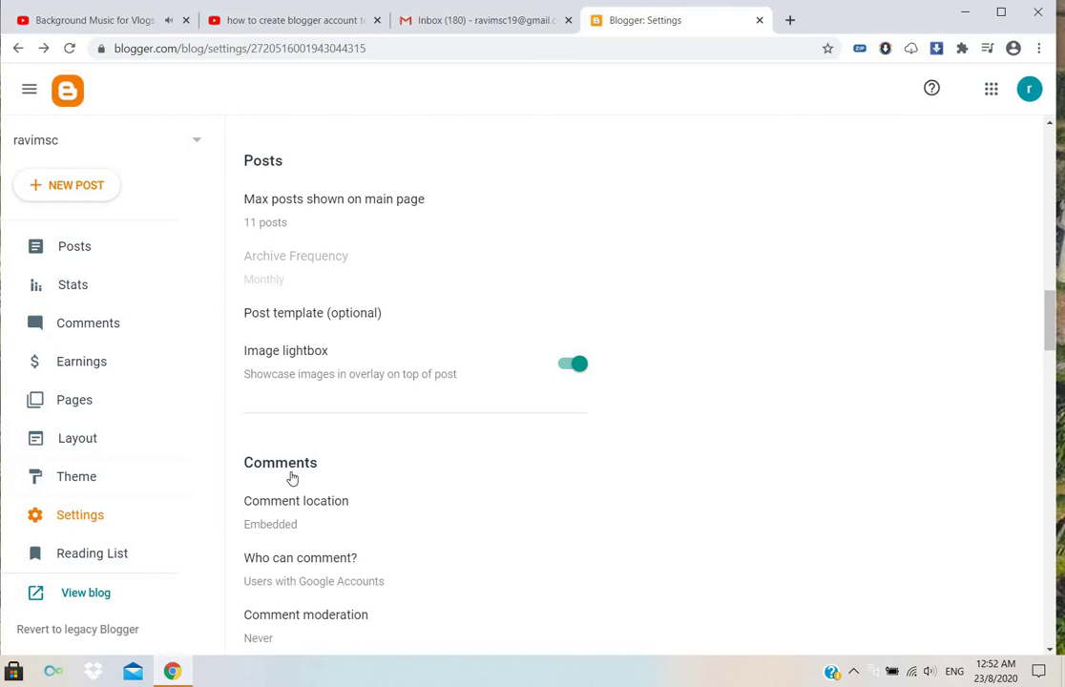
{"action": "scroll", "coordinate": [292, 478], "scroll_direction": "down", "scroll_amount": 19}
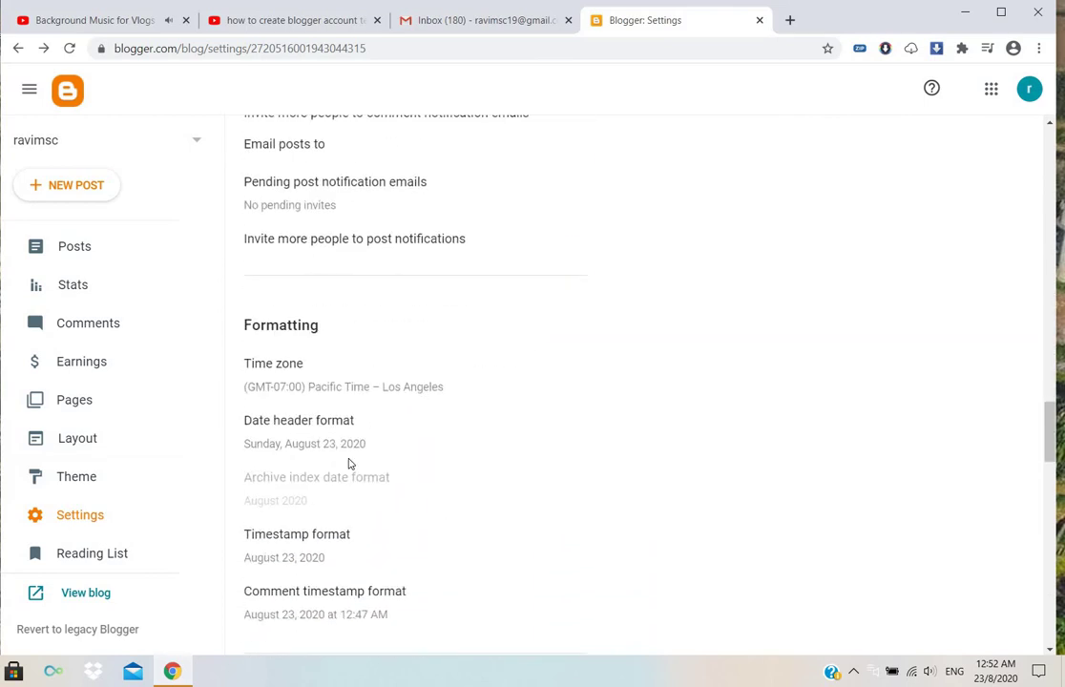
{"action": "scroll", "coordinate": [350, 464], "scroll_direction": "down", "scroll_amount": 15}
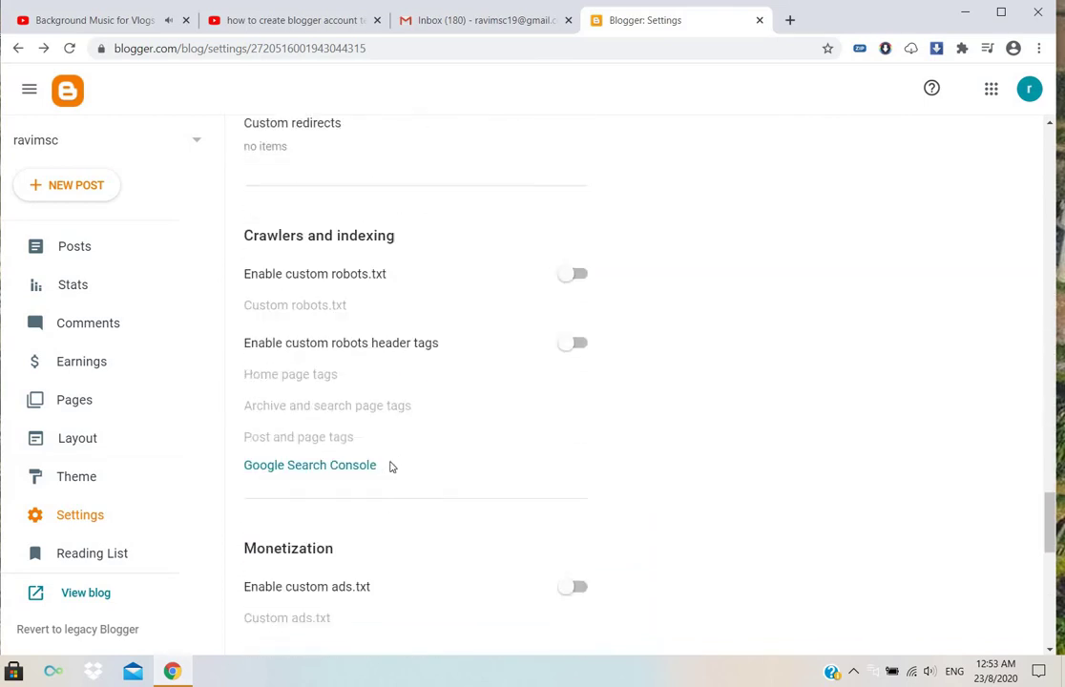
{"action": "scroll", "coordinate": [393, 466], "scroll_direction": "down", "scroll_amount": 15}
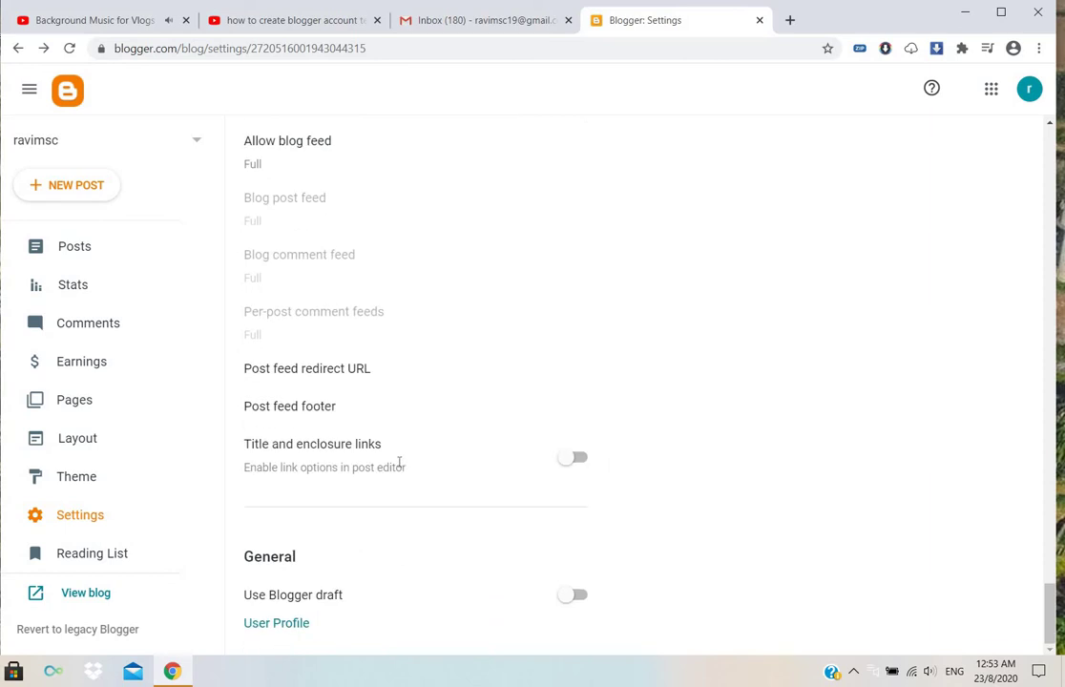
{"action": "scroll", "coordinate": [399, 463], "scroll_direction": "up", "scroll_amount": 20}
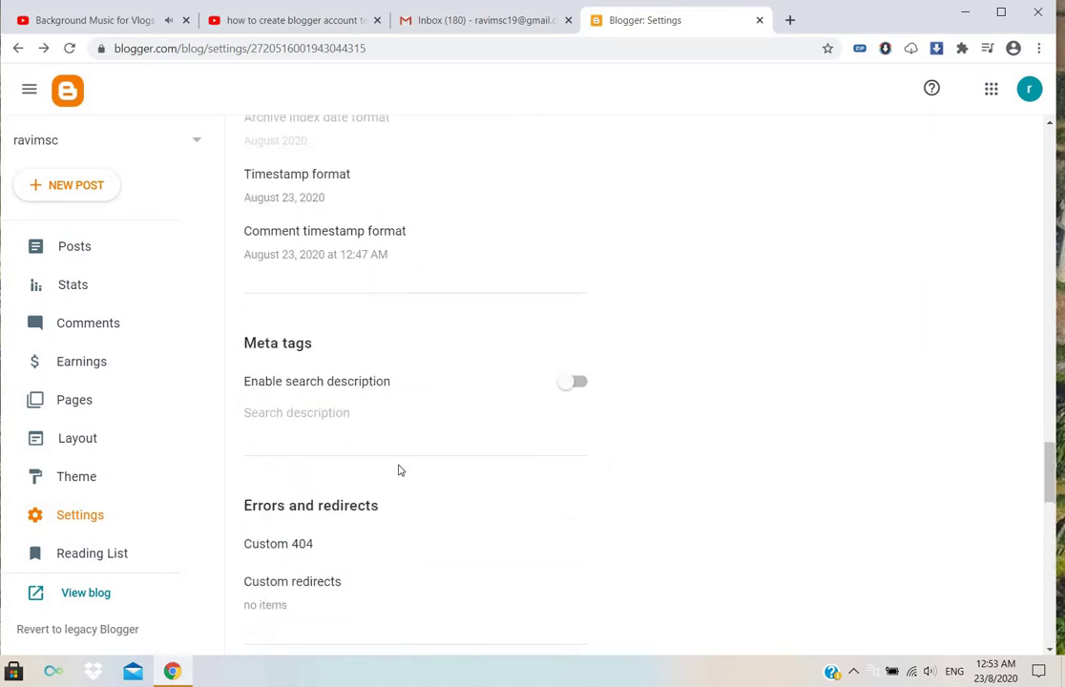
{"action": "scroll", "coordinate": [401, 467], "scroll_direction": "up", "scroll_amount": 20}
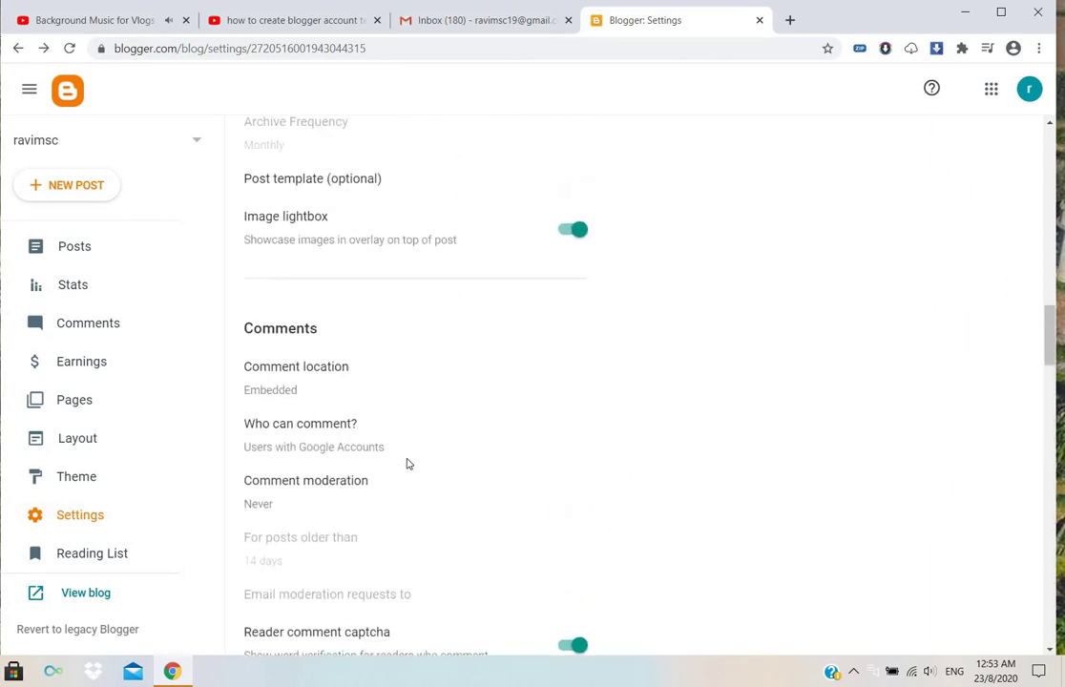
{"action": "scroll", "coordinate": [407, 464], "scroll_direction": "up", "scroll_amount": 20}
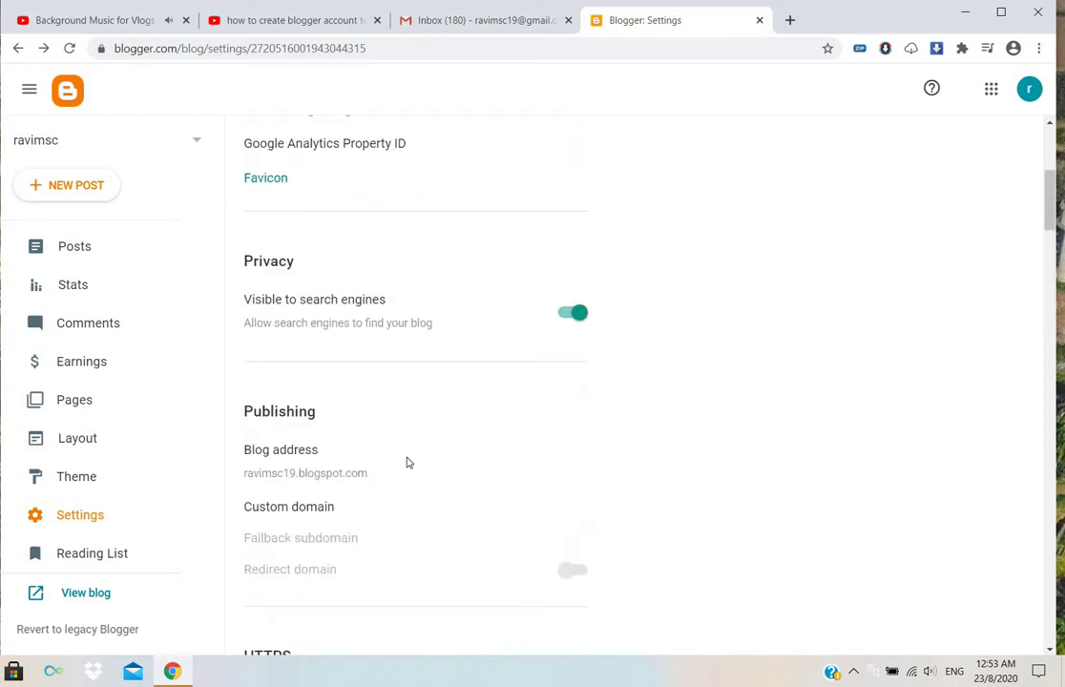
{"action": "scroll", "coordinate": [408, 464], "scroll_direction": "up", "scroll_amount": 7}
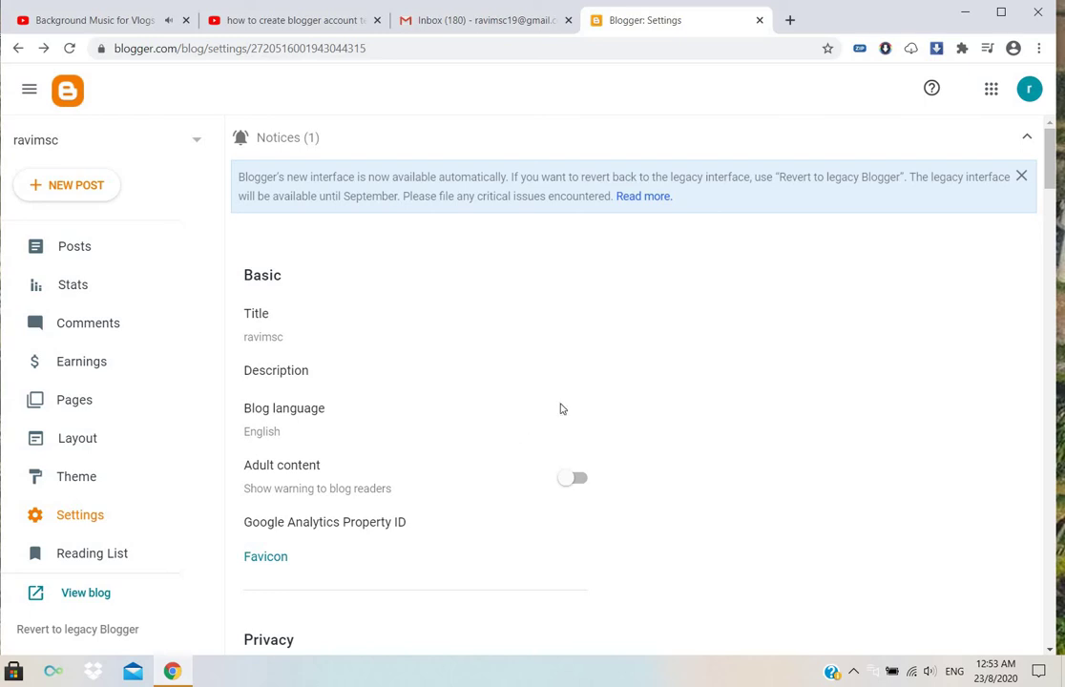
{"action": "scroll", "coordinate": [566, 407], "scroll_direction": "down", "scroll_amount": 2}
{"action": "scroll", "coordinate": [566, 408], "scroll_direction": "up", "scroll_amount": 2}
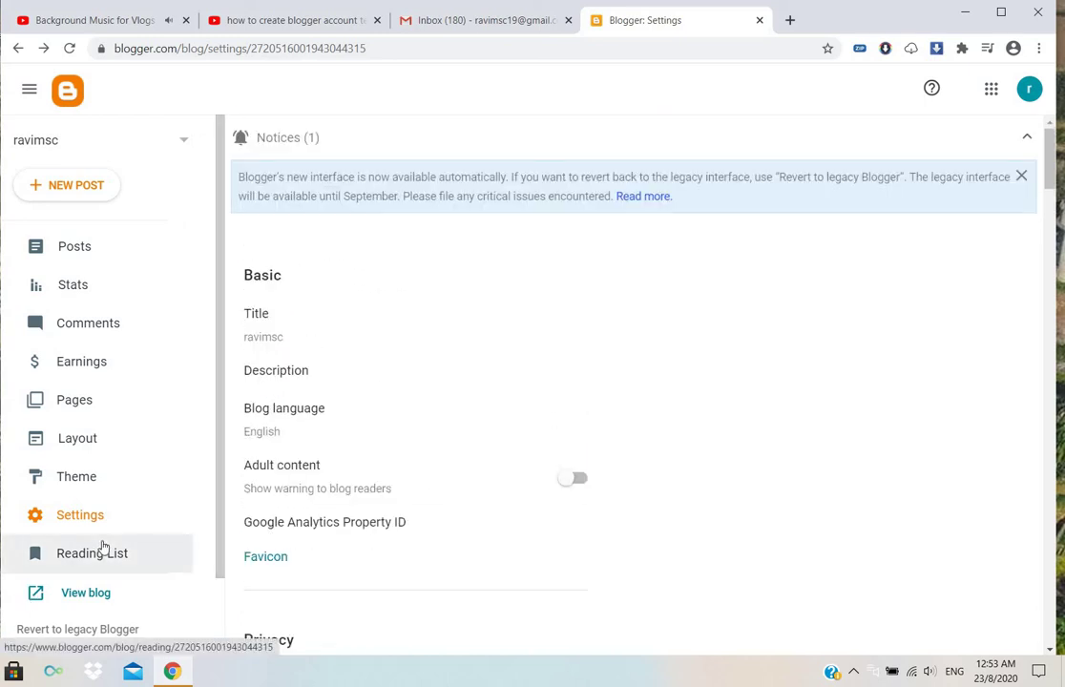
Step: Scroll through the Reading List's All Blogs feed of Blogger Buzz posts
{"action": "left_click", "coordinate": [103, 550]}
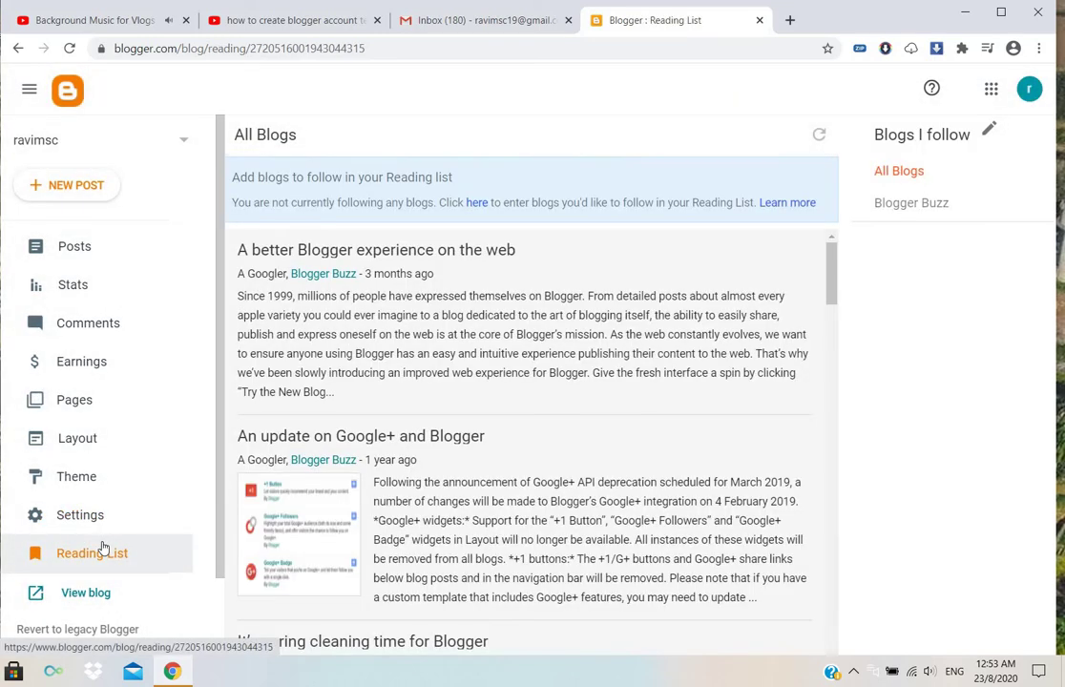
{"action": "scroll", "coordinate": [487, 520], "scroll_direction": "down", "scroll_amount": 10}
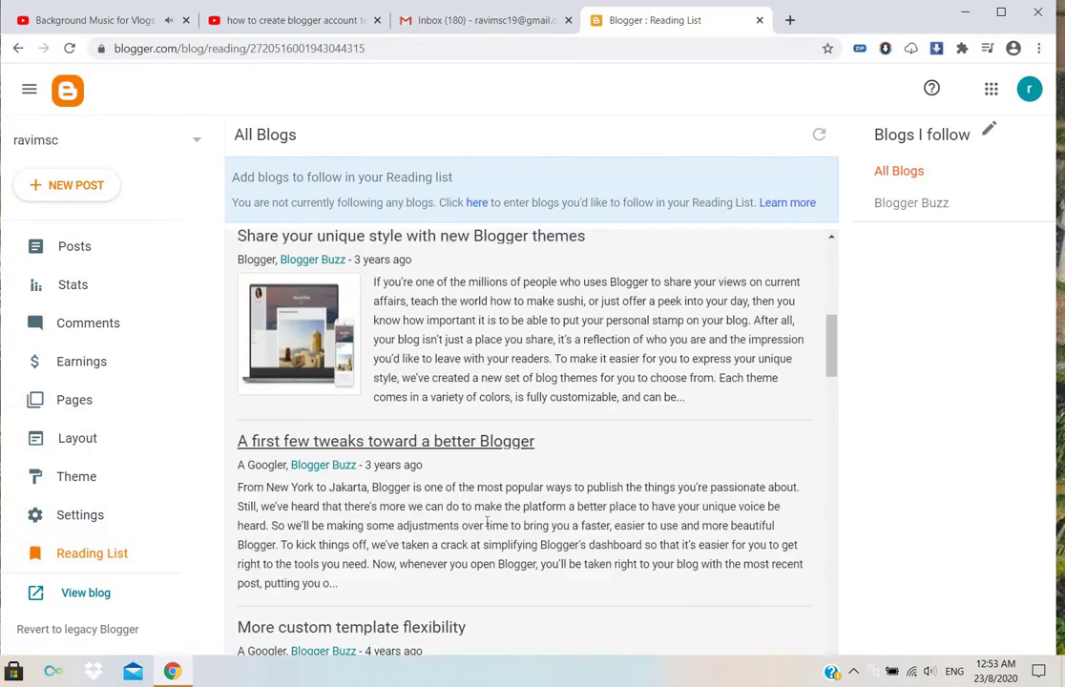
{"action": "scroll", "coordinate": [496, 530], "scroll_direction": "down", "scroll_amount": 15}
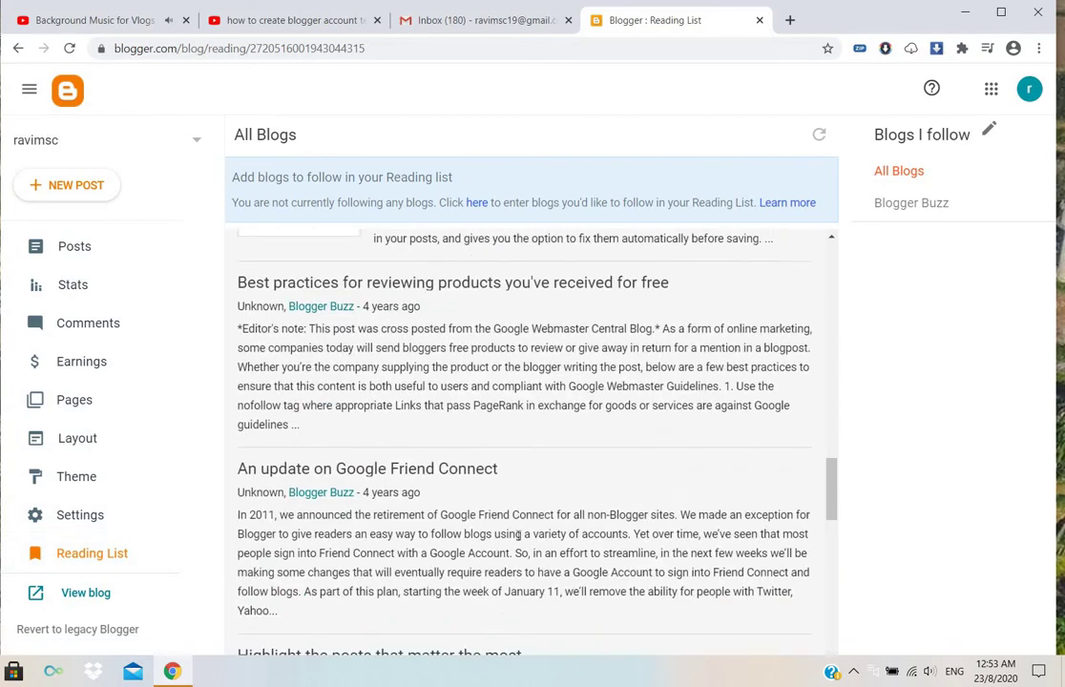
{"action": "scroll", "coordinate": [414, 594], "scroll_direction": "down", "scroll_amount": 1}
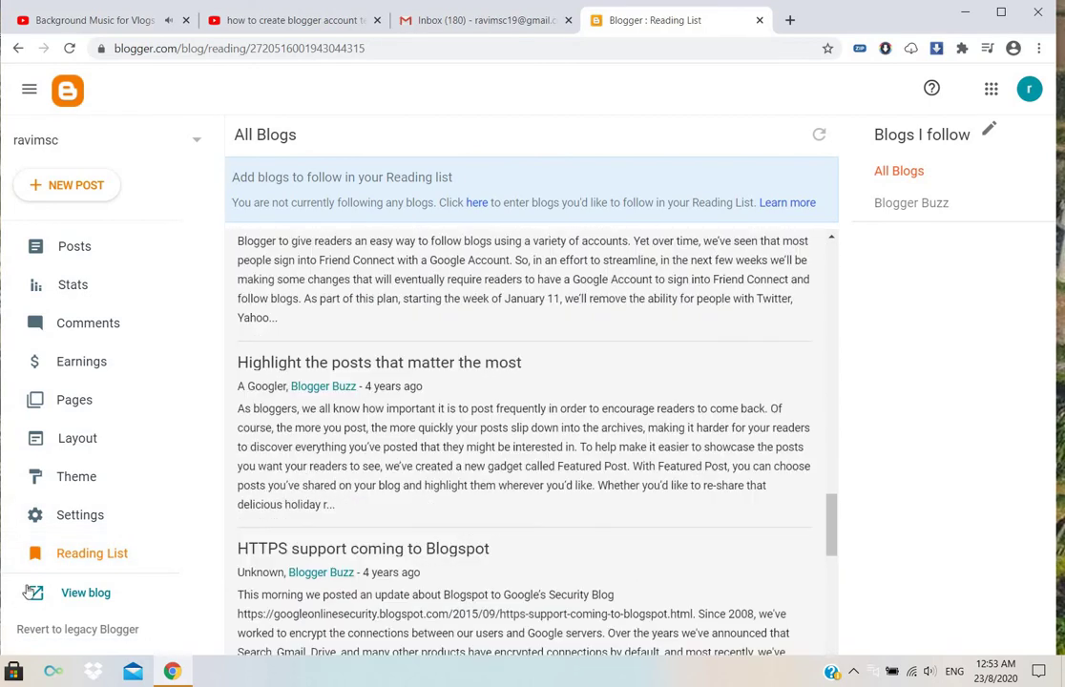
Step: View the live blog in a new tab, then visit the owner's profile from its menu
{"action": "left_click", "coordinate": [85, 594]}
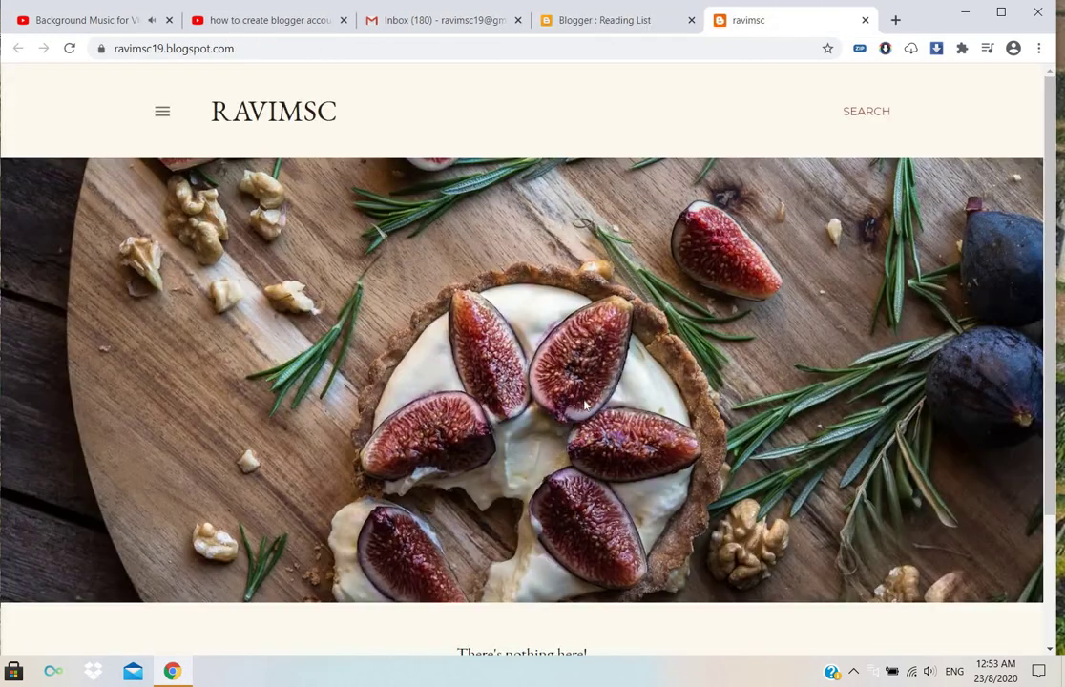
{"action": "scroll", "coordinate": [588, 404], "scroll_direction": "down", "scroll_amount": 2}
{"action": "scroll", "coordinate": [414, 257], "scroll_direction": "up", "scroll_amount": 2}
{"action": "scroll", "coordinate": [754, 380], "scroll_direction": "down", "scroll_amount": 3}
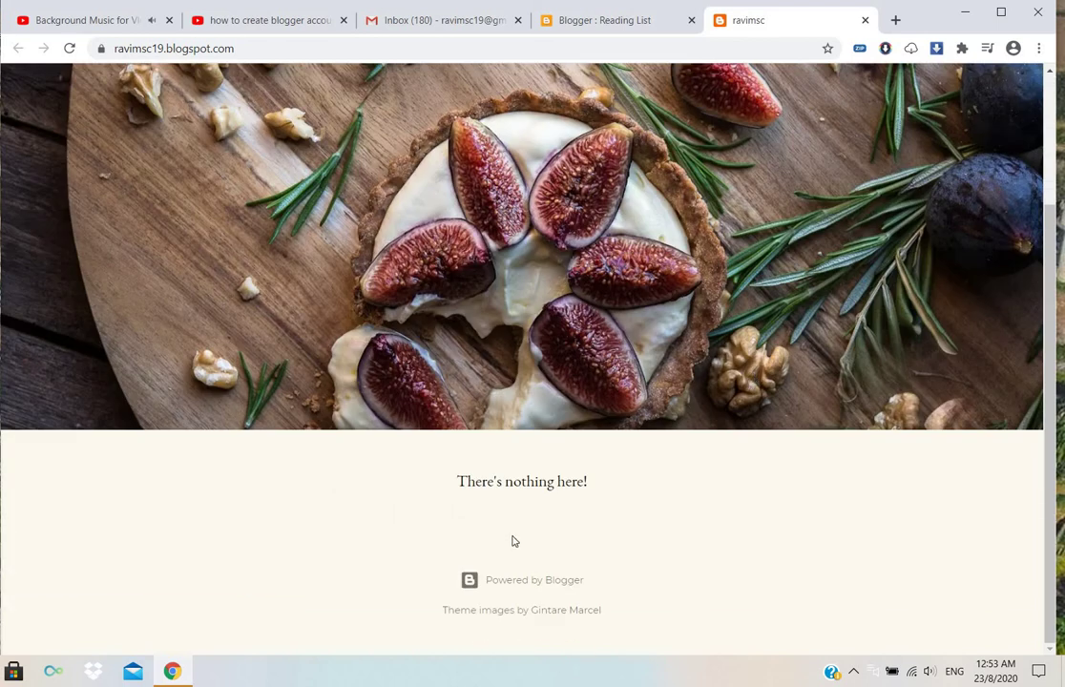
{"action": "scroll", "coordinate": [468, 513], "scroll_direction": "up", "scroll_amount": 3}
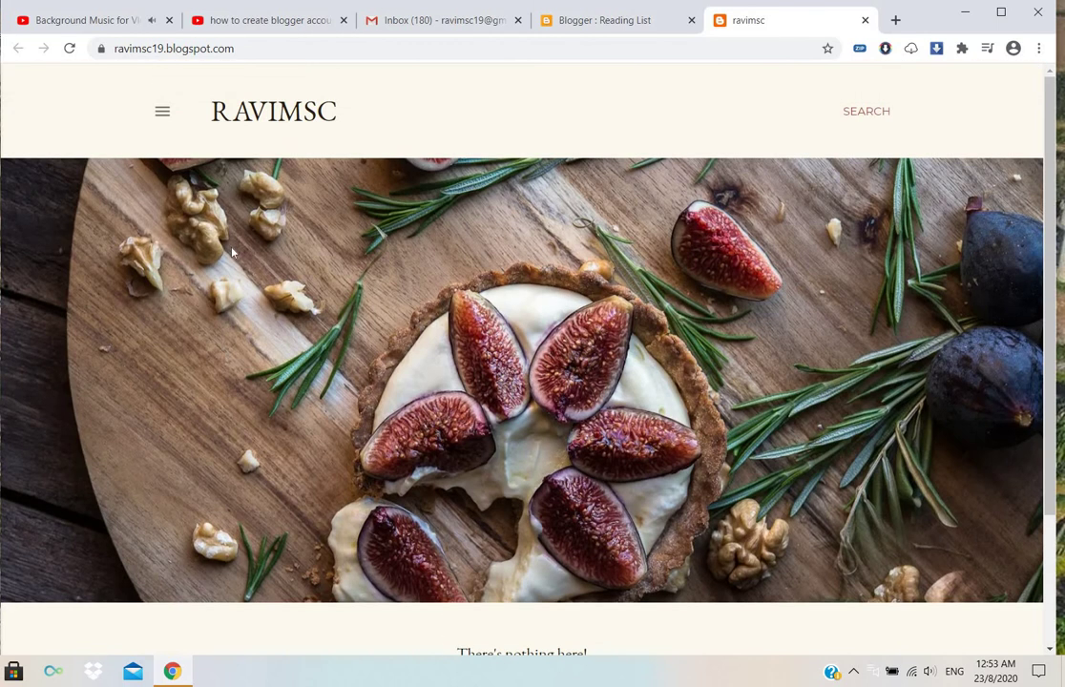
{"action": "left_click", "coordinate": [161, 114]}
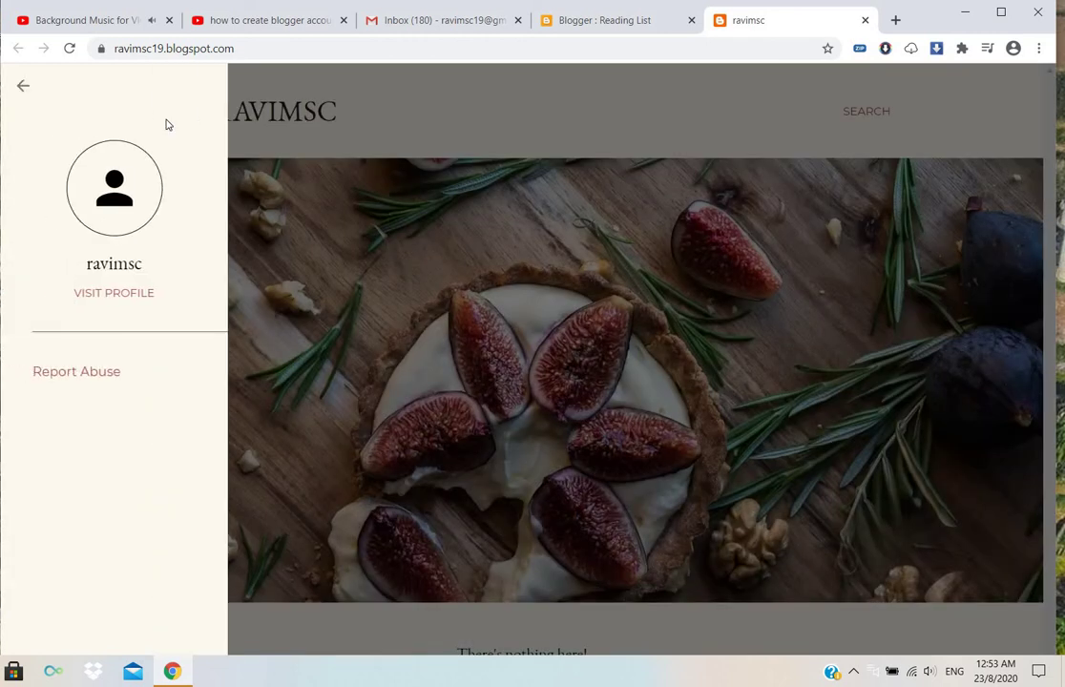
{"action": "left_click", "coordinate": [132, 297]}
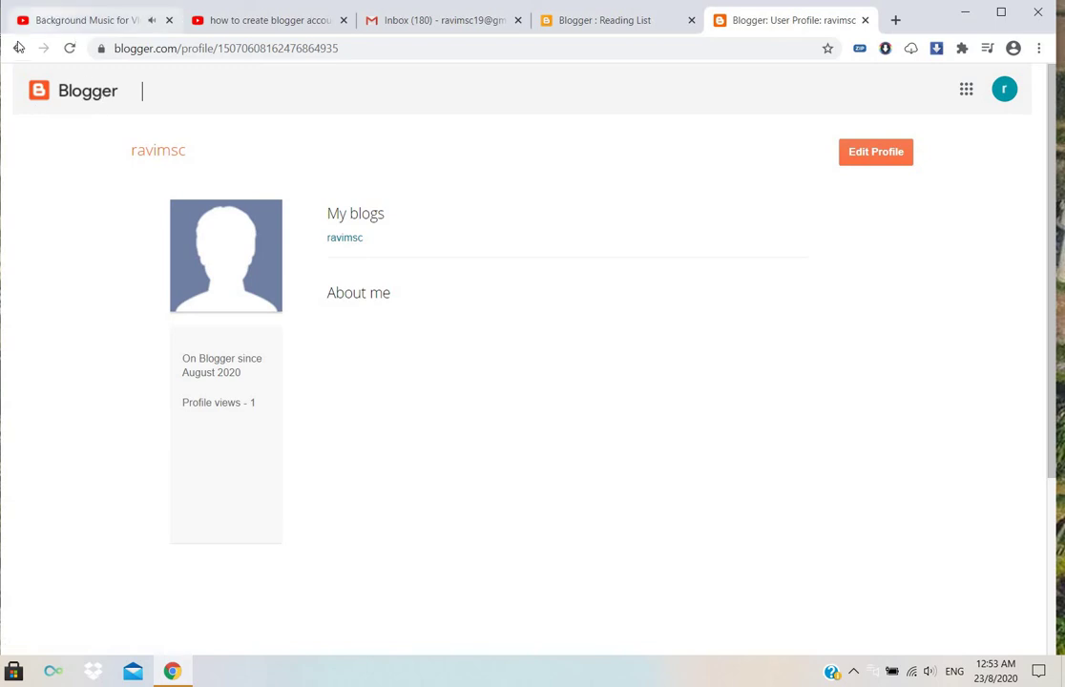
Step: Return to the blog's empty Posts dashboard, briefly opening and closing the Google apps grid
{"action": "left_click", "coordinate": [54, 97]}
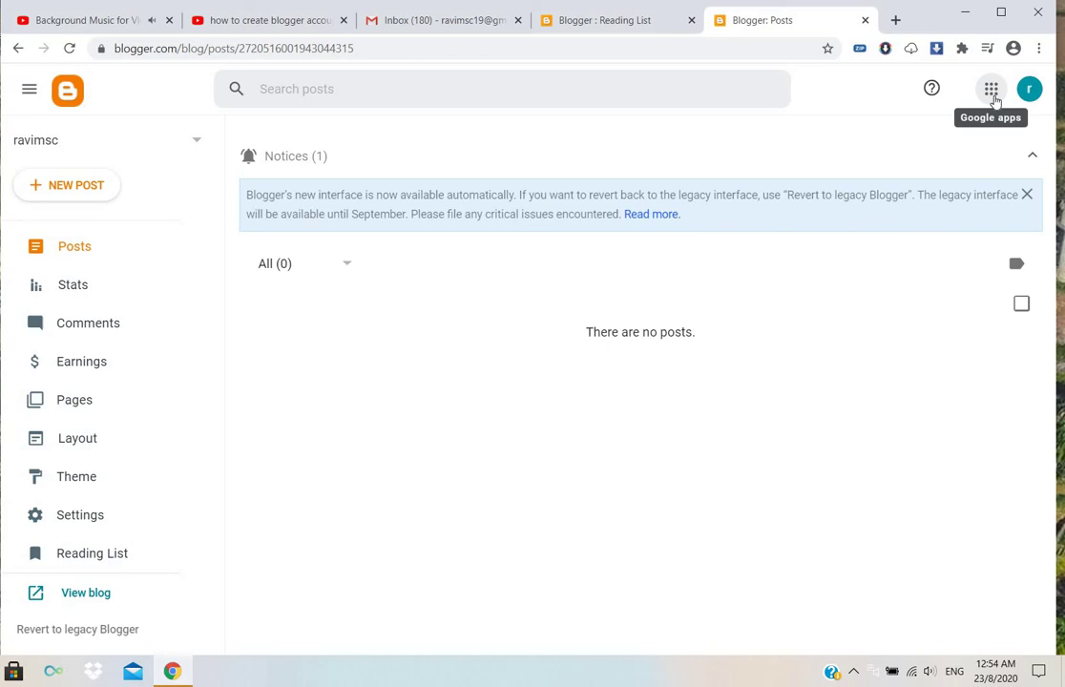
{"action": "left_click", "coordinate": [991, 92]}
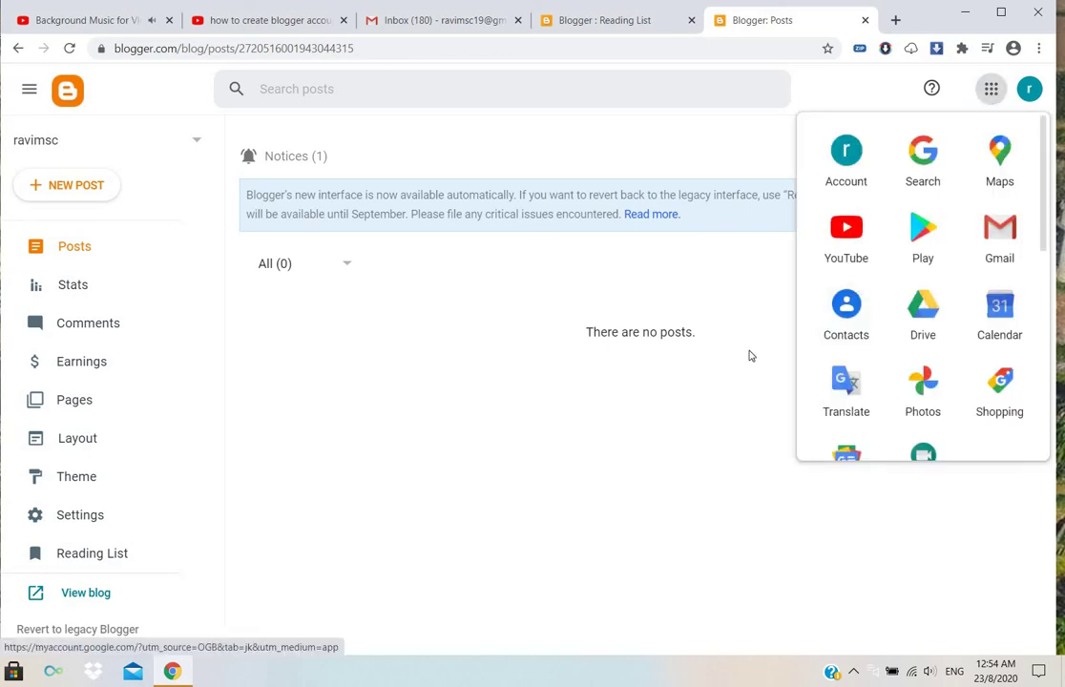
{"action": "left_click", "coordinate": [711, 380]}
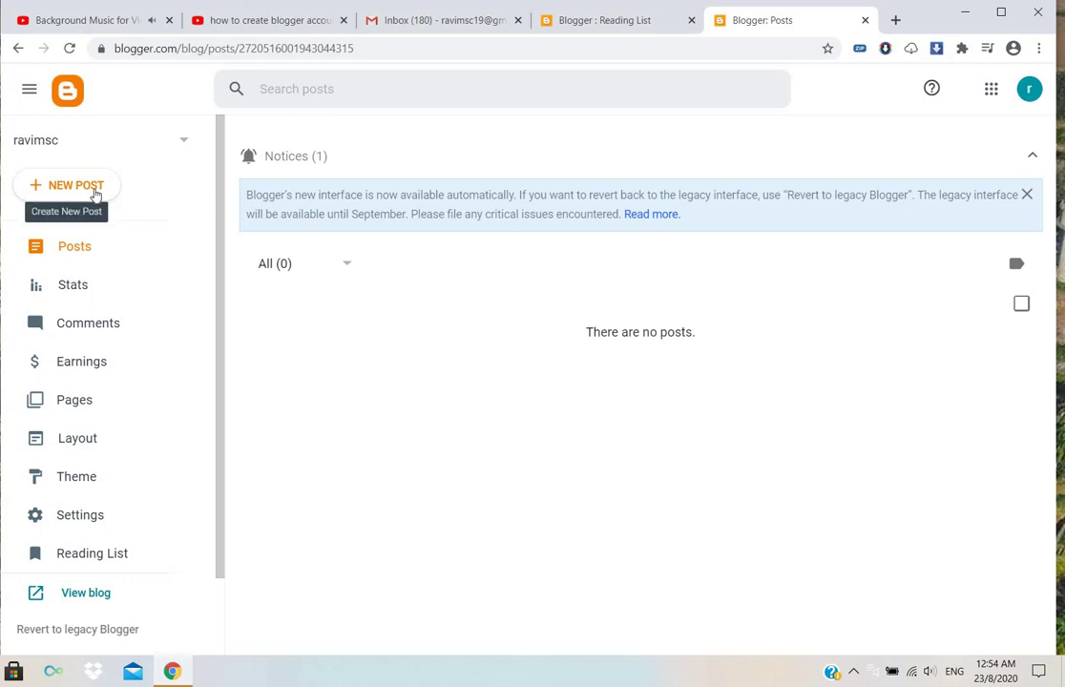
Step: Start a new post and preview the editor's font size and font lists
{"action": "left_click", "coordinate": [73, 191]}
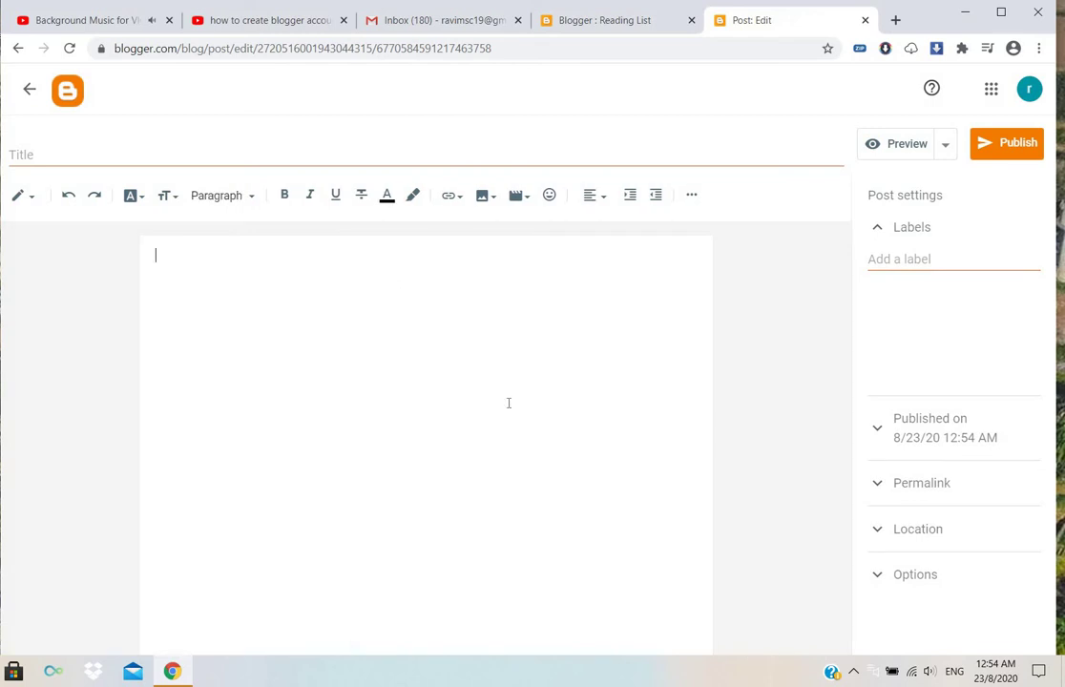
{"action": "left_click", "coordinate": [167, 195]}
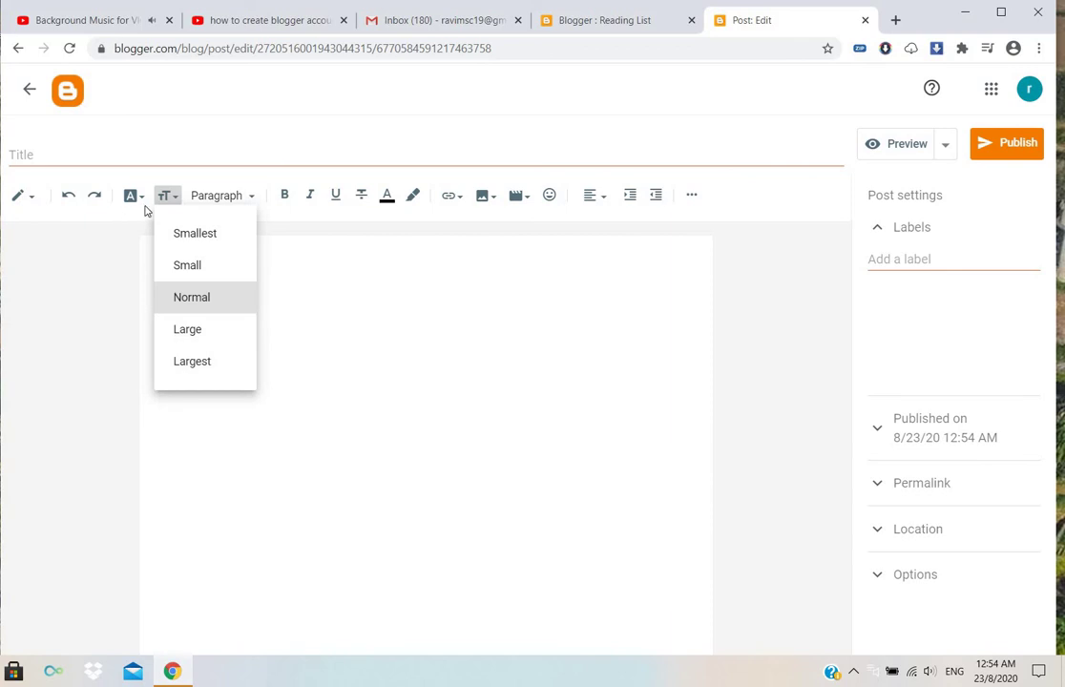
{"action": "left_click", "coordinate": [141, 207]}
{"action": "left_click", "coordinate": [141, 208]}
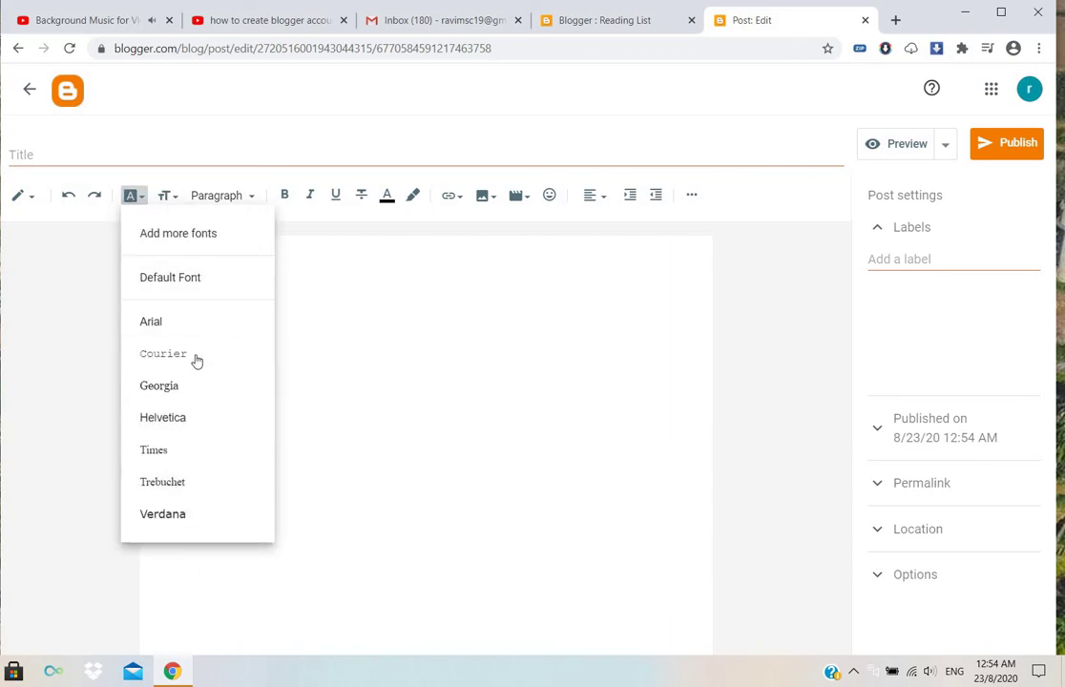
{"action": "left_click", "coordinate": [363, 266]}
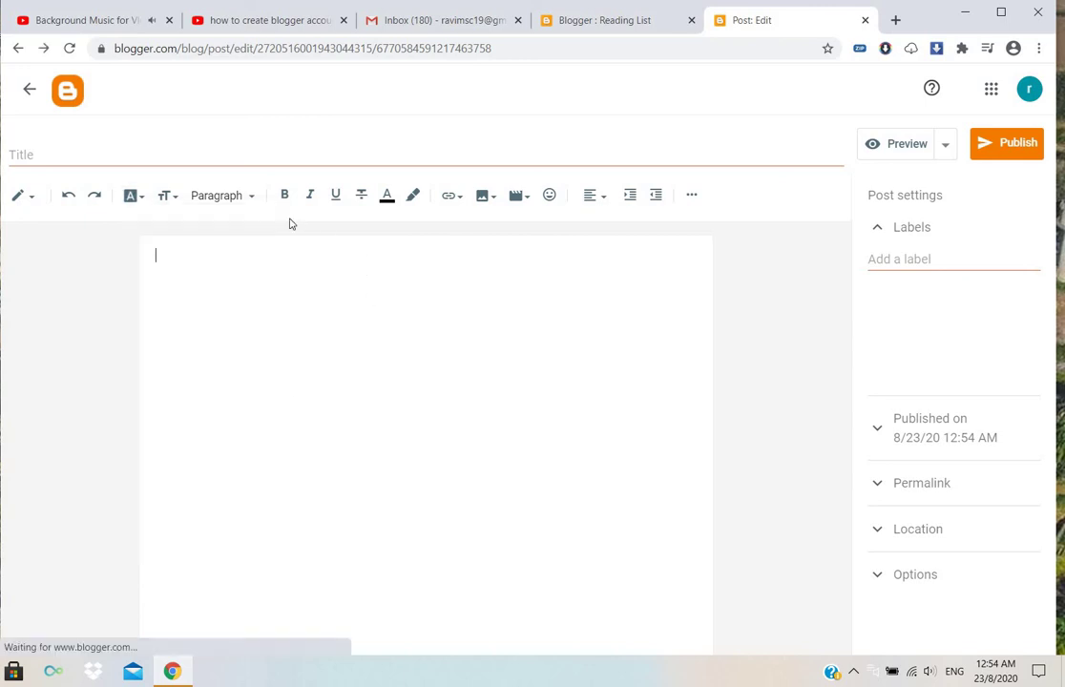
Step: Preview the Paragraph style, image and video insert options, then place the caret in the body
{"action": "left_click", "coordinate": [250, 202]}
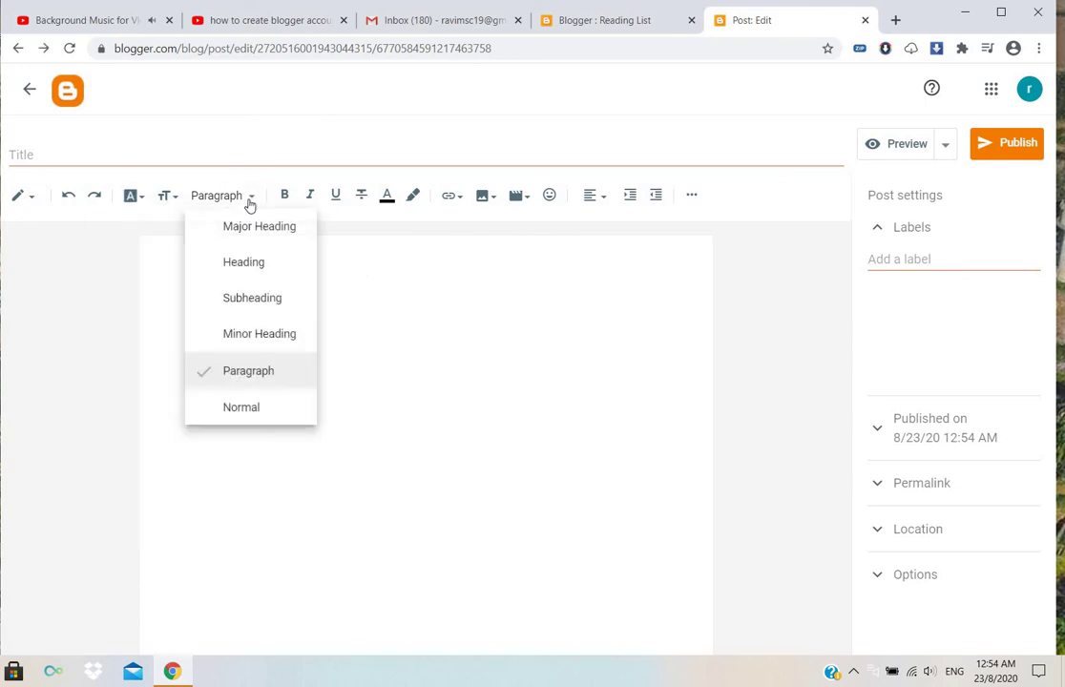
{"action": "left_click", "coordinate": [414, 290]}
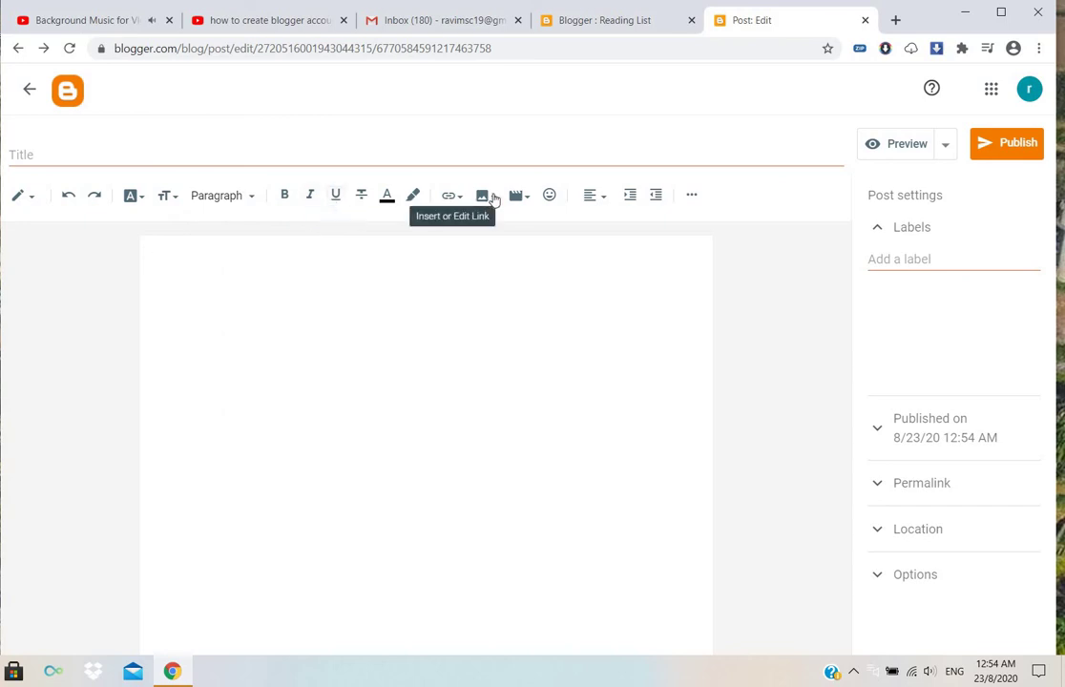
{"action": "left_click", "coordinate": [494, 200]}
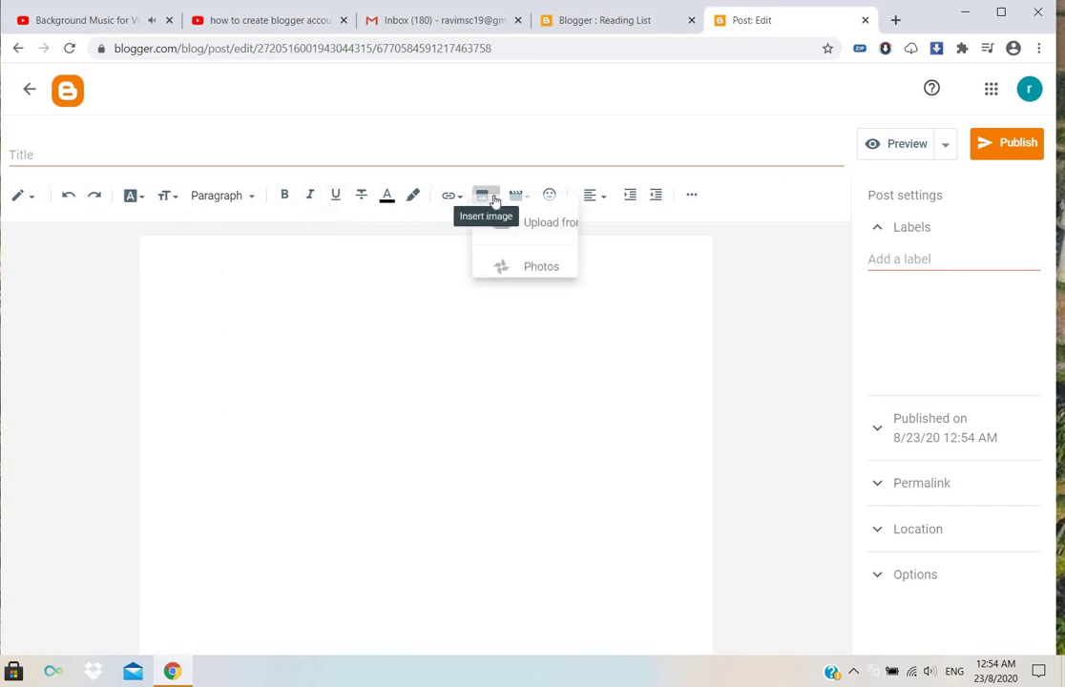
{"action": "left_click", "coordinate": [747, 264]}
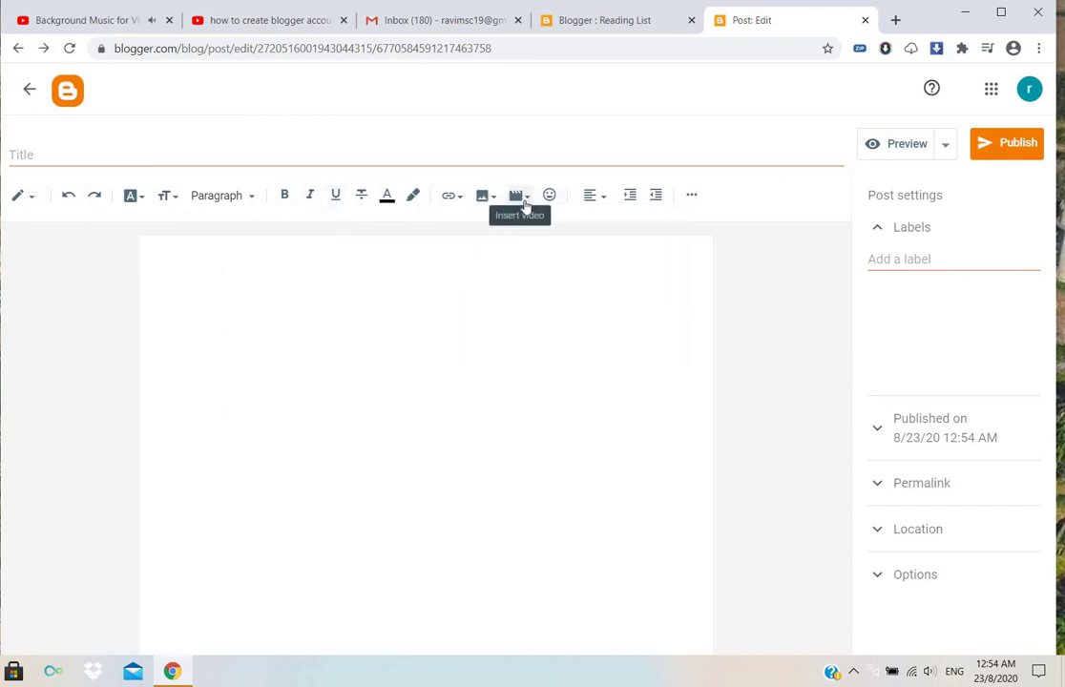
{"action": "left_click", "coordinate": [517, 197]}
{"action": "left_click", "coordinate": [790, 271]}
{"action": "left_click", "coordinate": [271, 326]}
Step: Type 'fgjhgiygkugykugyk.' and try center, right, then justify alignment on it
{"action": "type", "text": "fgjhgiygkugykugyk"}
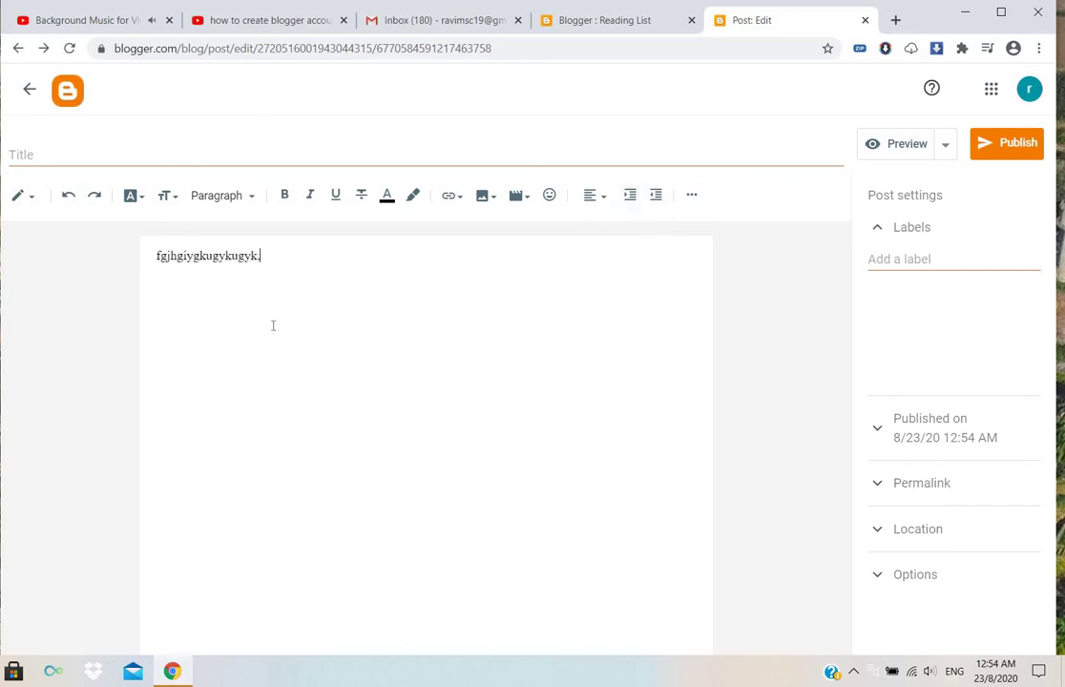
{"action": "type", "text": "."}
{"action": "key", "text": "ctrl+a"}
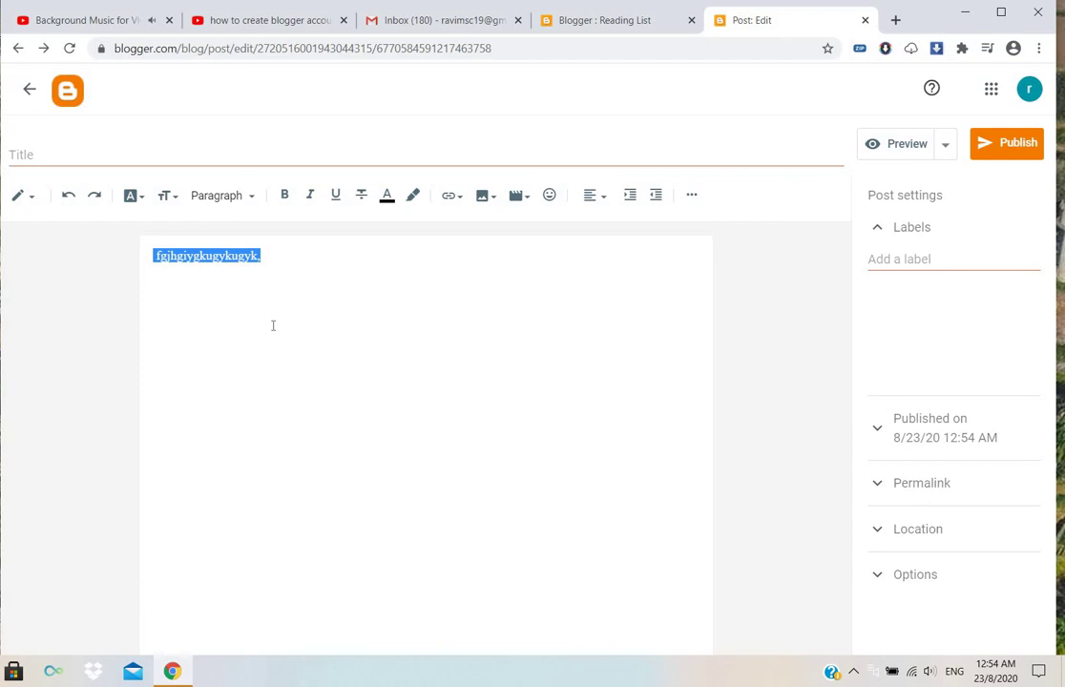
{"action": "left_click", "coordinate": [589, 199]}
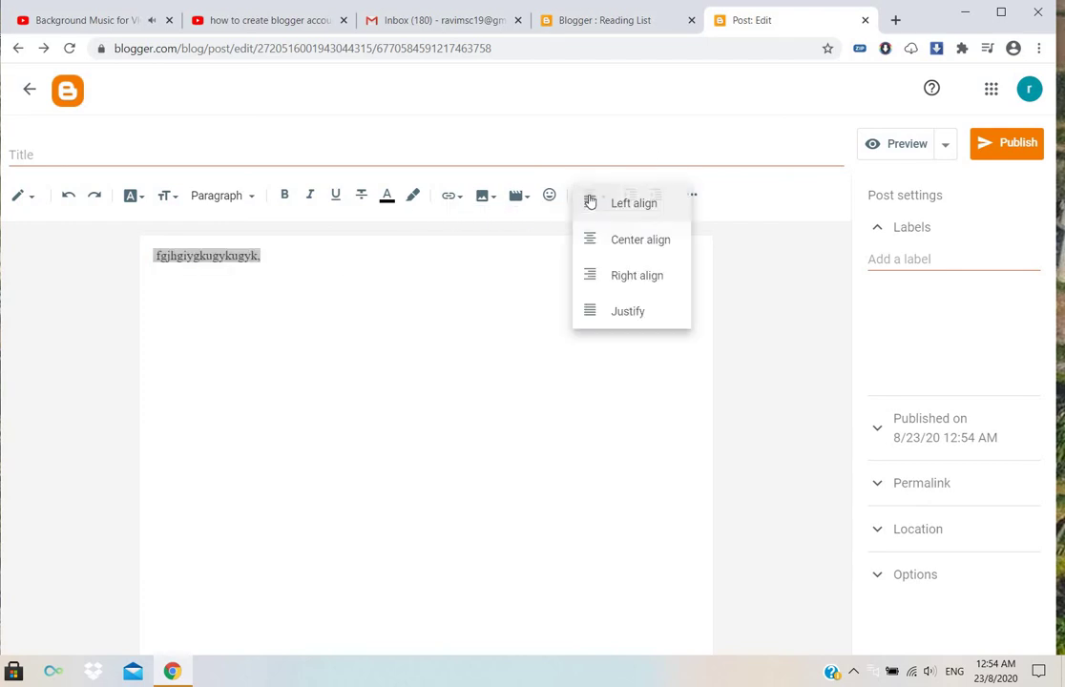
{"action": "left_click", "coordinate": [632, 247]}
{"action": "left_click", "coordinate": [602, 202]}
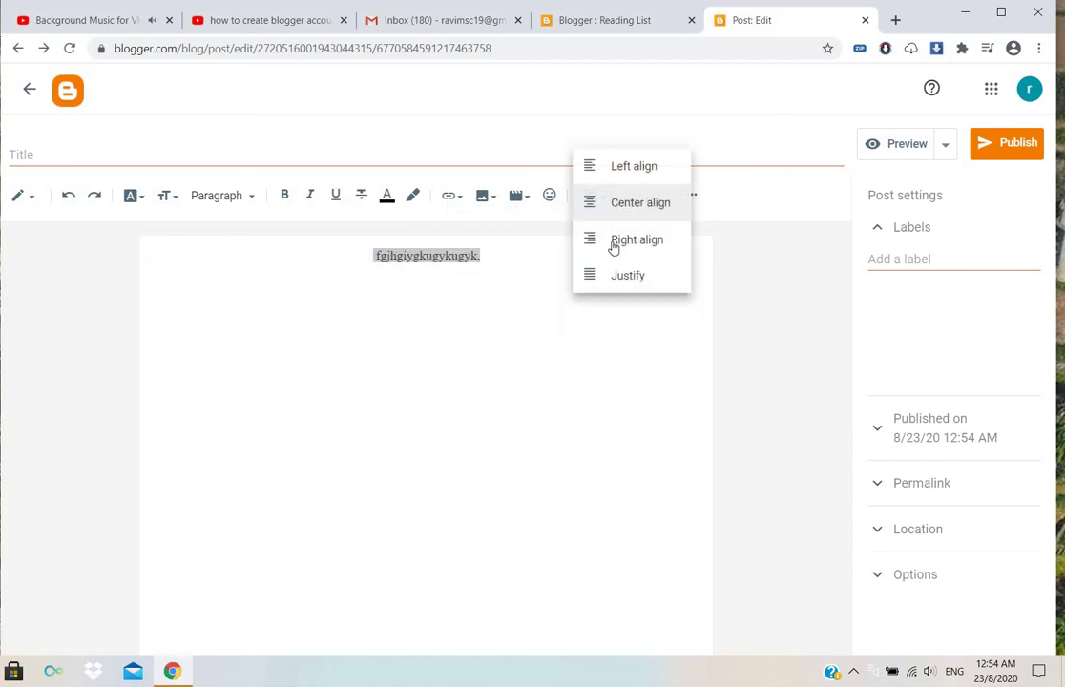
{"action": "left_click", "coordinate": [609, 238]}
{"action": "left_click", "coordinate": [596, 201]}
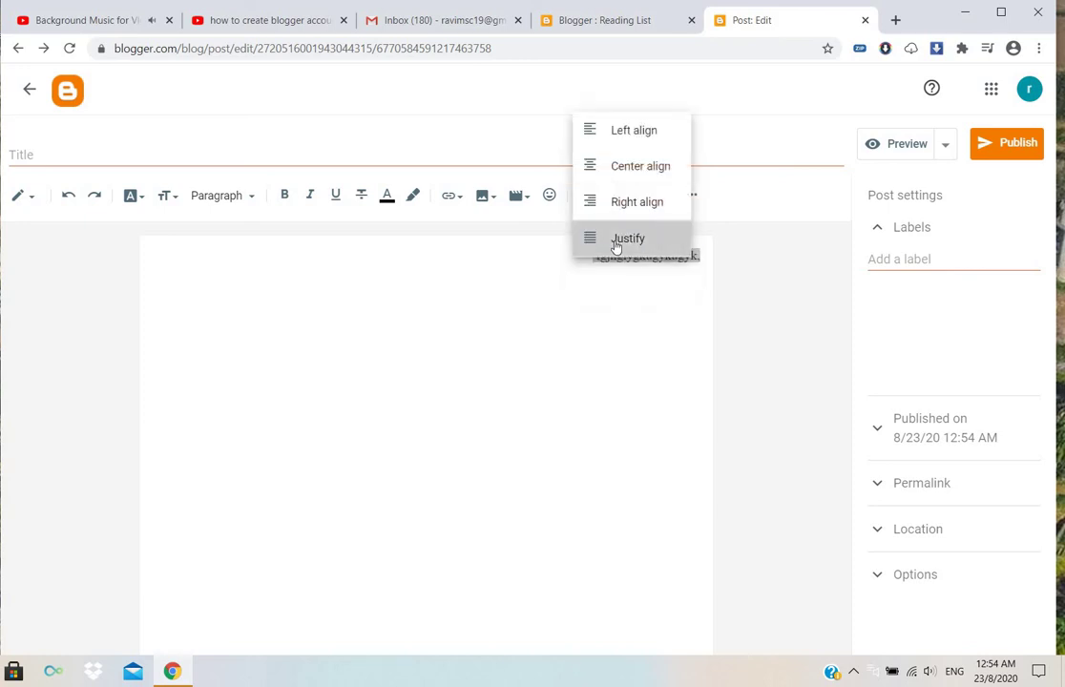
{"action": "left_click", "coordinate": [611, 243]}
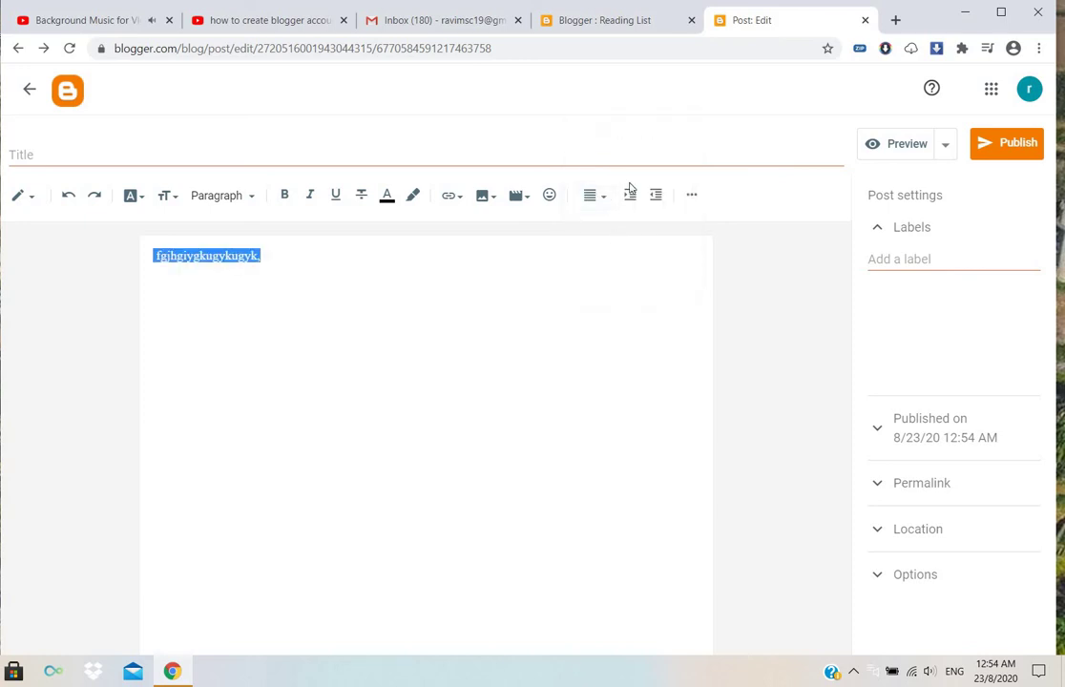
Step: Indent the paragraph twice, then decrease the indent twice back to the margin
{"action": "left_click", "coordinate": [631, 197]}
{"action": "left_click", "coordinate": [632, 198]}
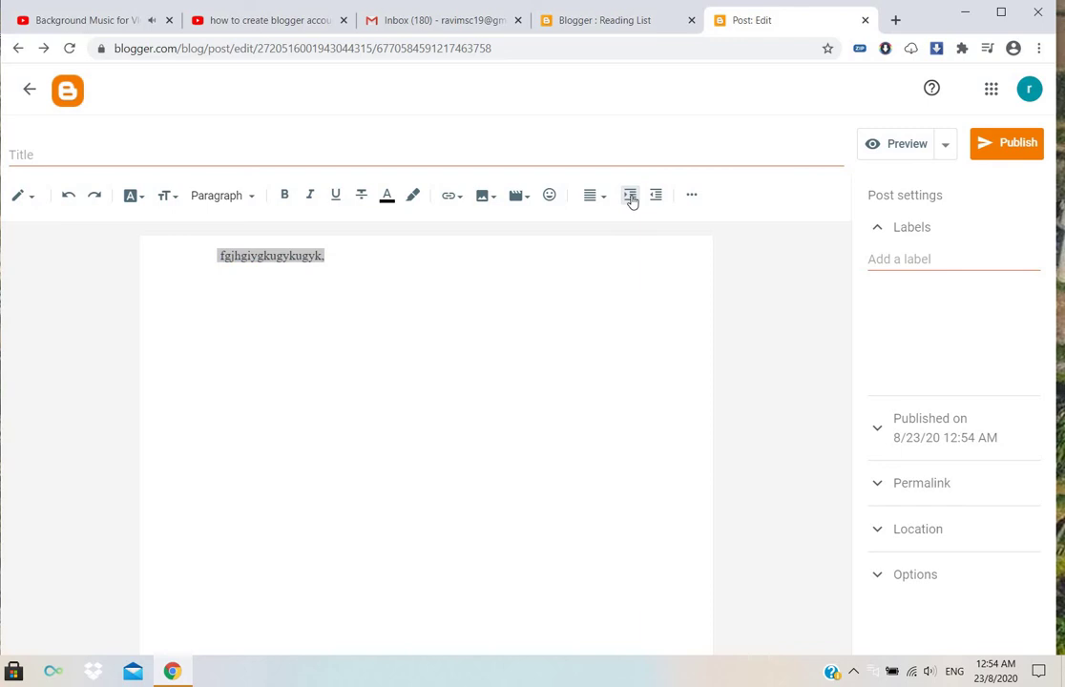
{"action": "left_click", "coordinate": [663, 206]}
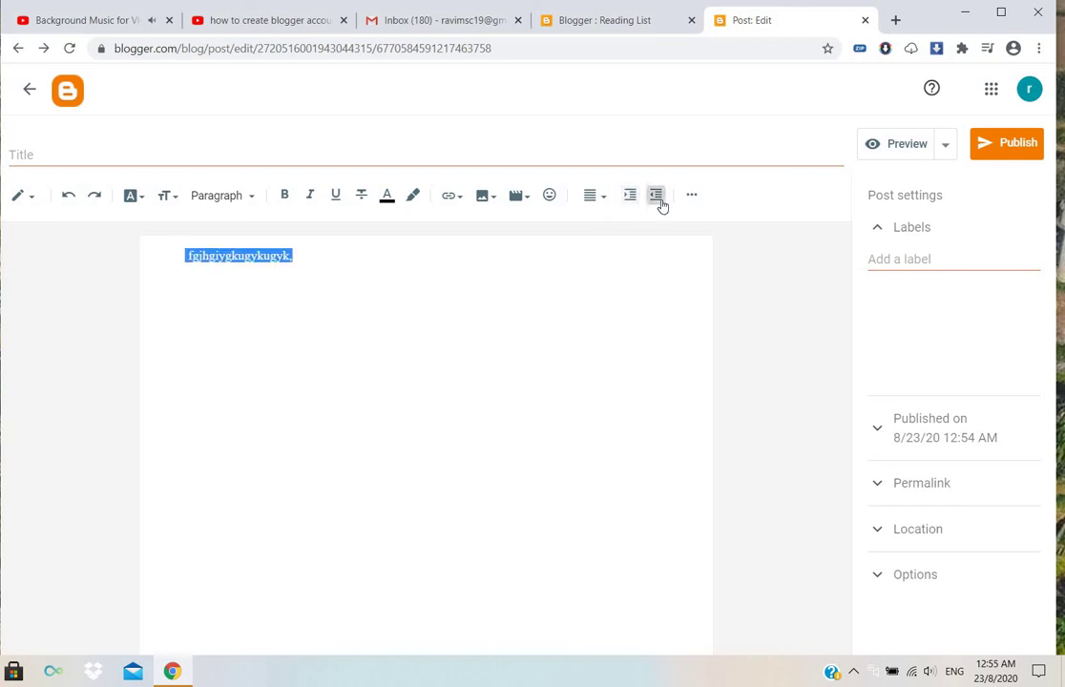
{"action": "left_click", "coordinate": [661, 204]}
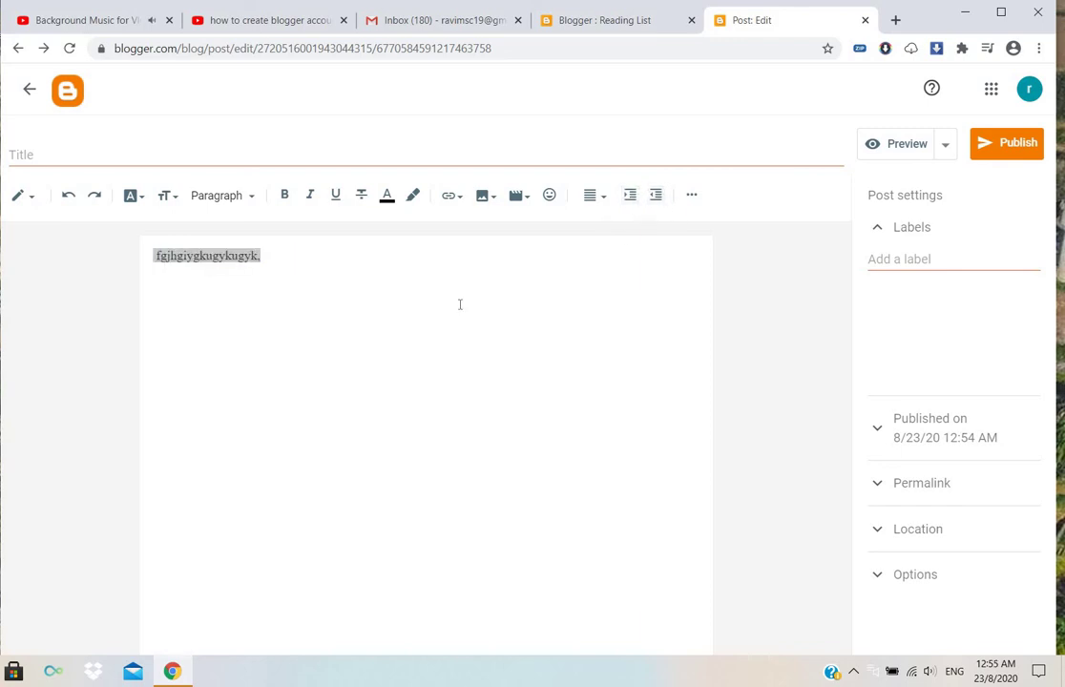